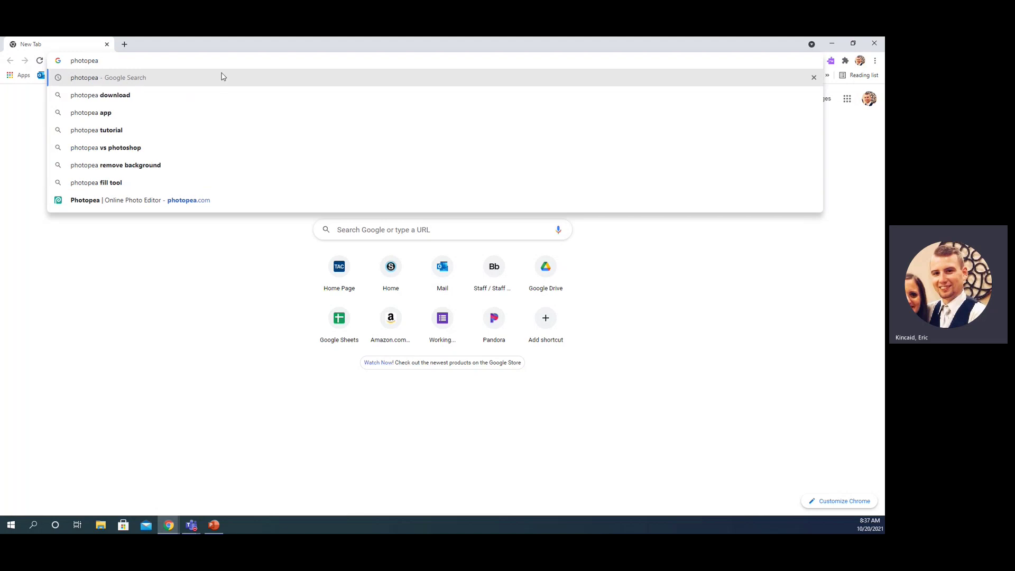
- Go to photopea.com and start setting up a new project
text(.)
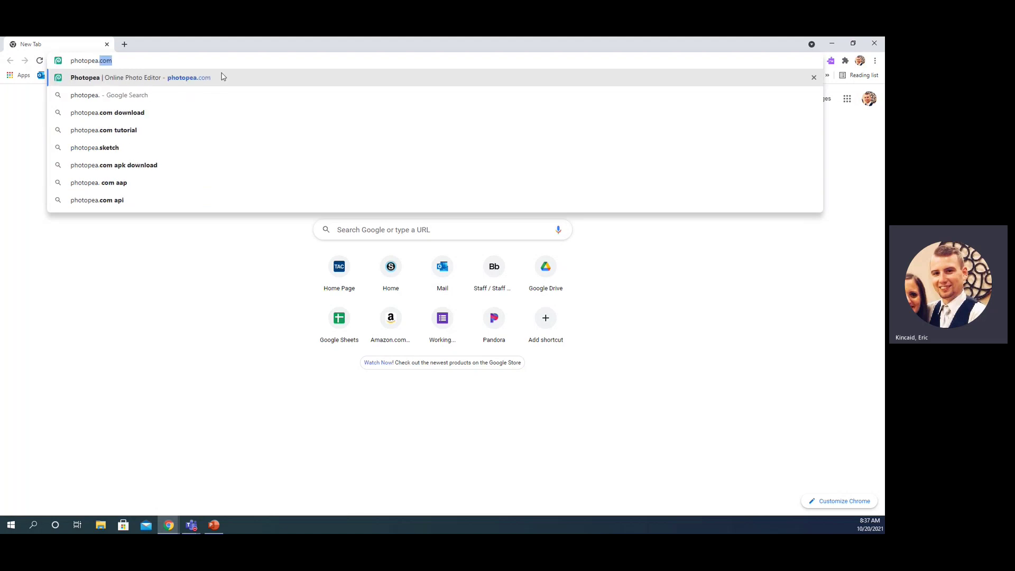
key(Return)
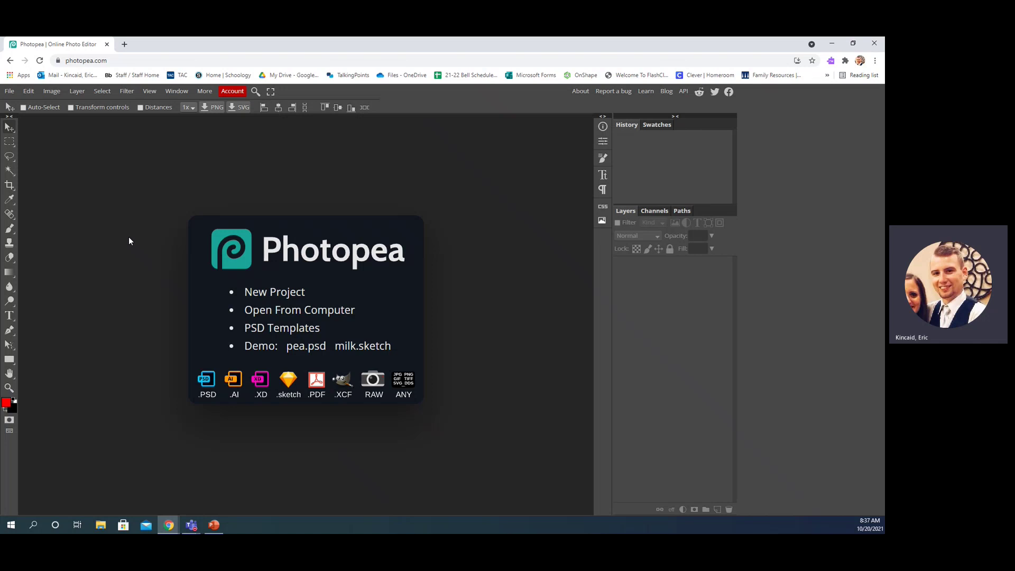
click(10, 92)
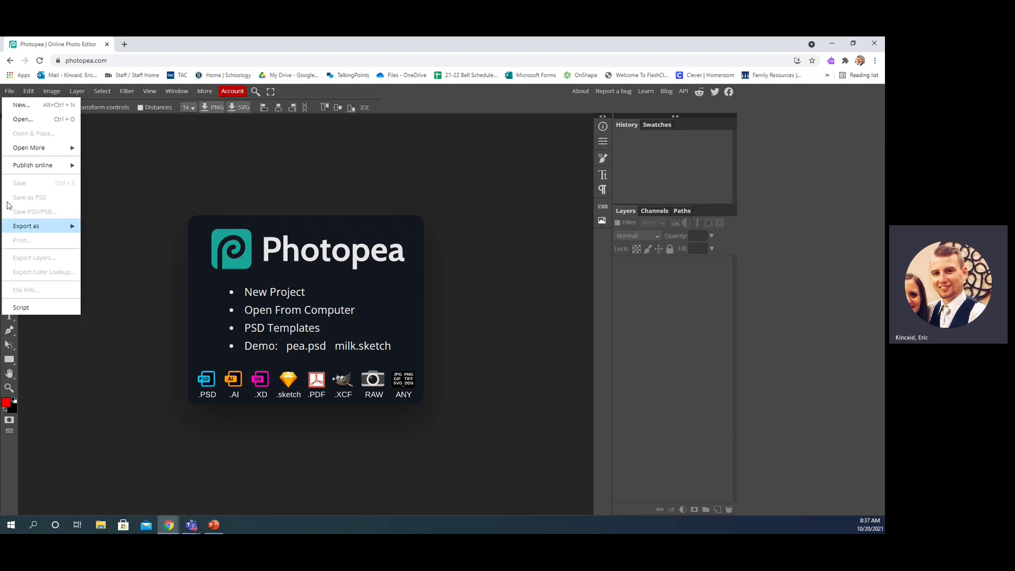
click(44, 105)
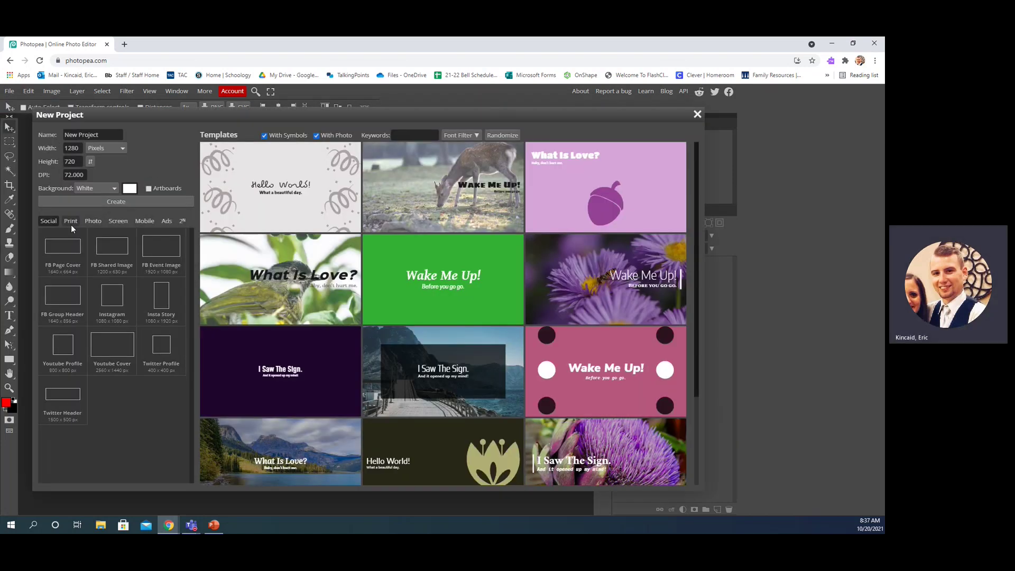
- Choose the Letter print preset for the new project and set its width to 12.25 inches and height to 6.75 inches
click(71, 222)
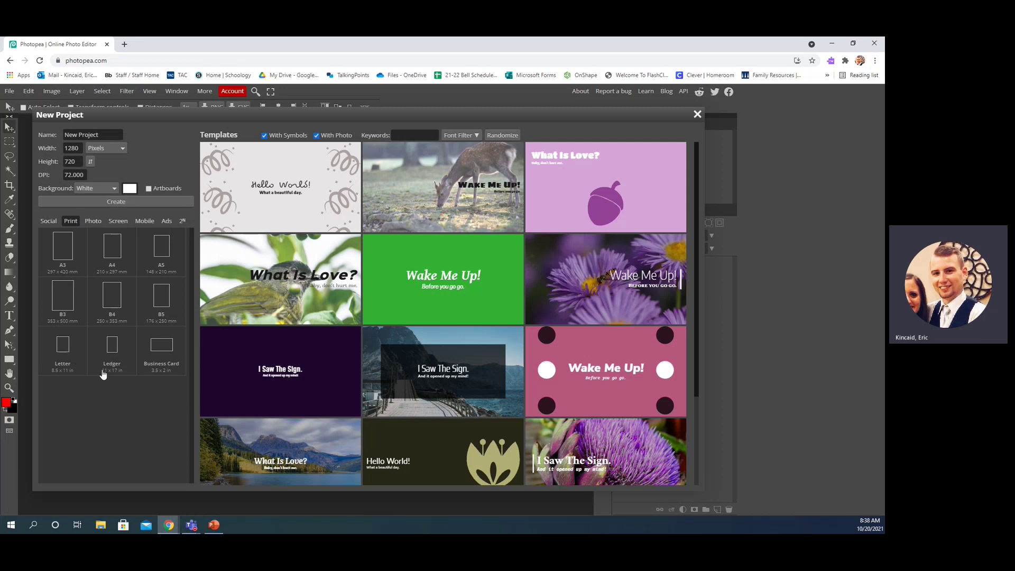
click(124, 366)
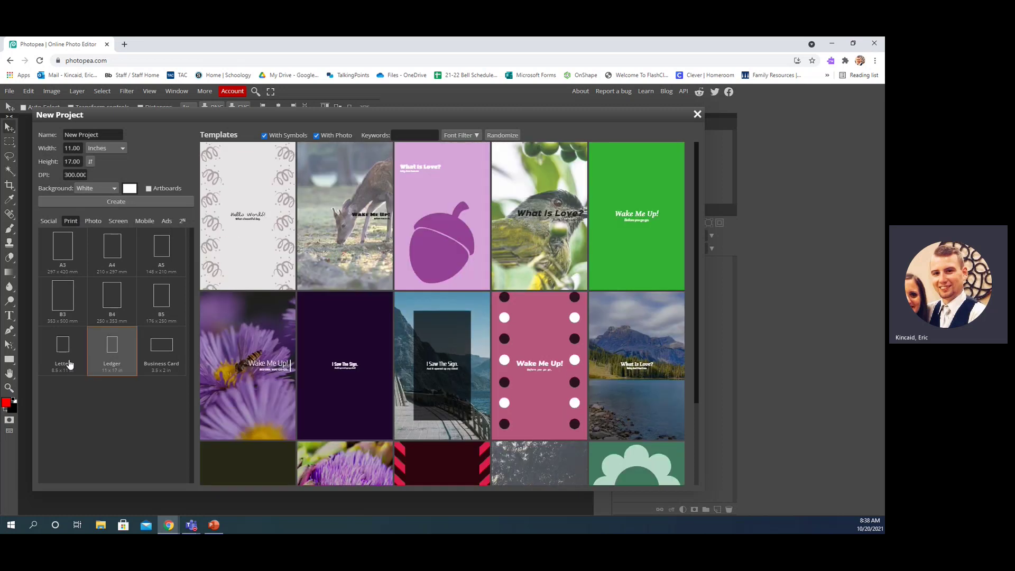
click(68, 361)
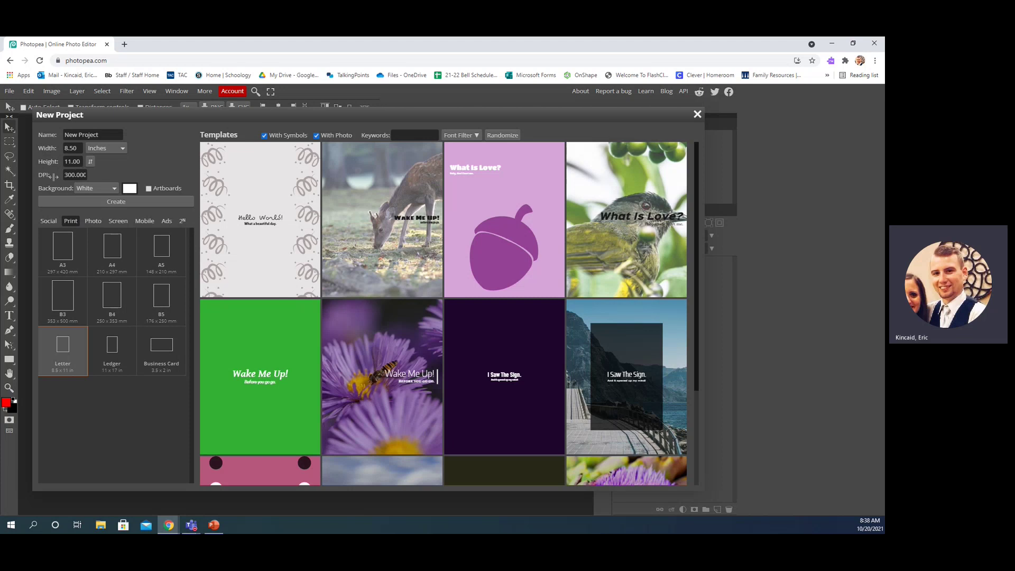
click(70, 151)
text(12.25)
click(82, 162)
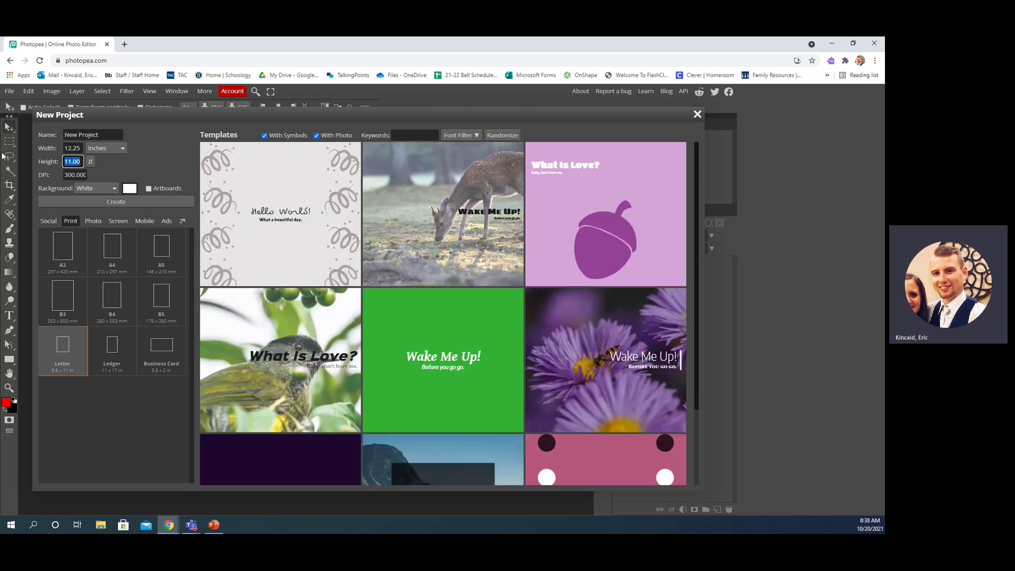
text(6.75)
- Name the project with the owner's surname followed by "Engraving" and create it with a white background
click(93, 136)
text(Kincaid)
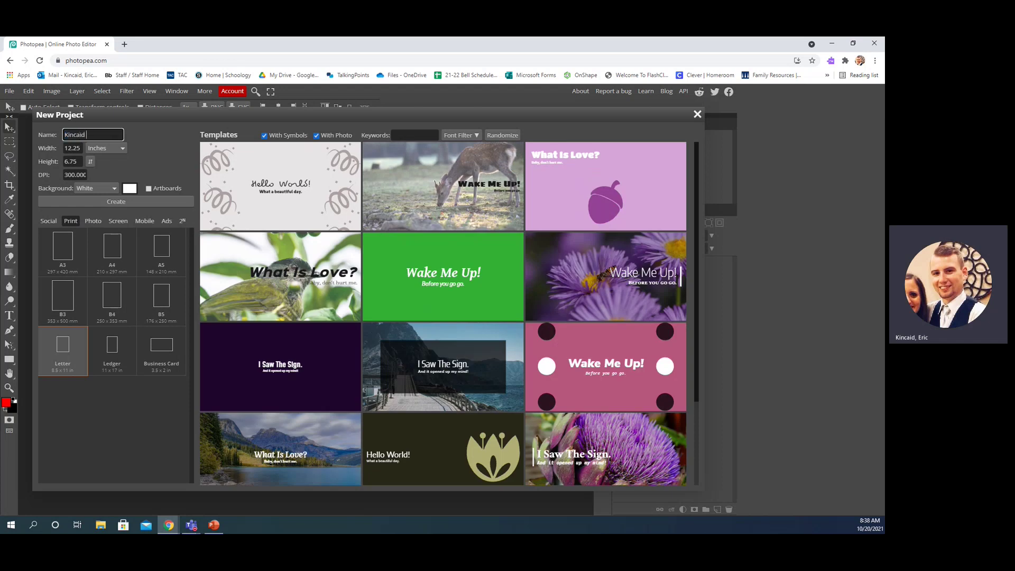
text( Engraving)
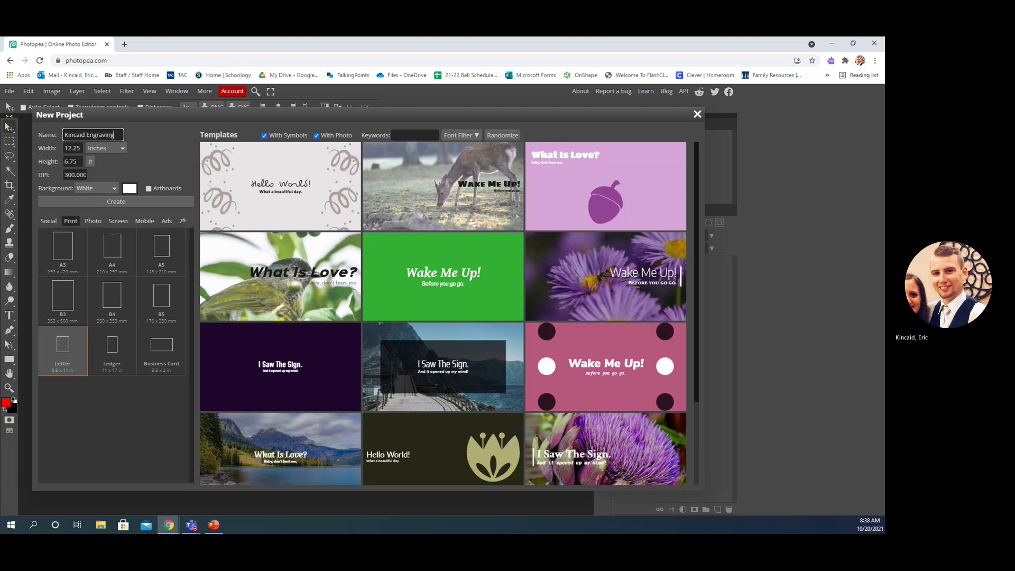
click(154, 204)
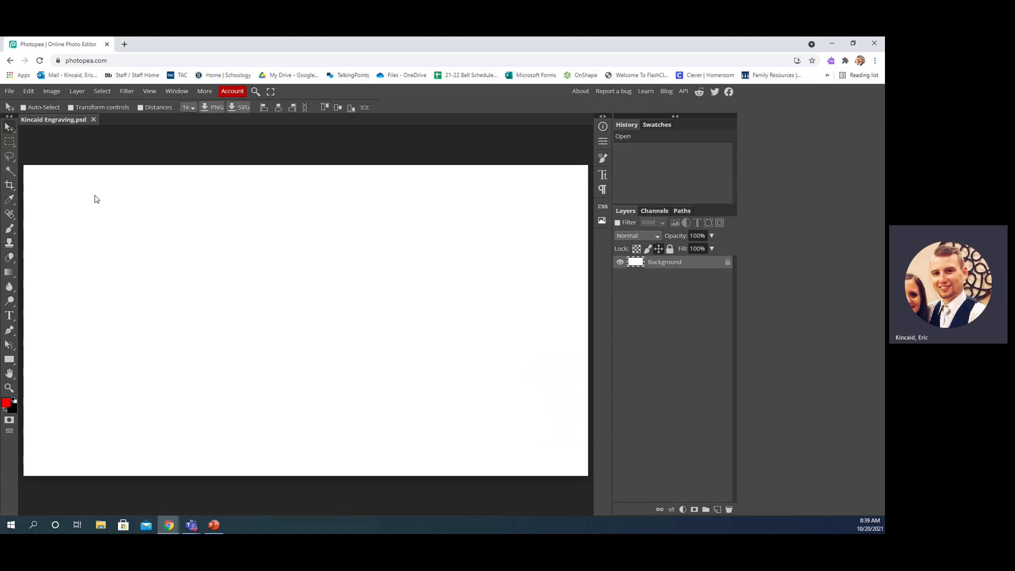
- Search Google Images in a new browser tab for "pittsburgh penguins black and white"
click(124, 45)
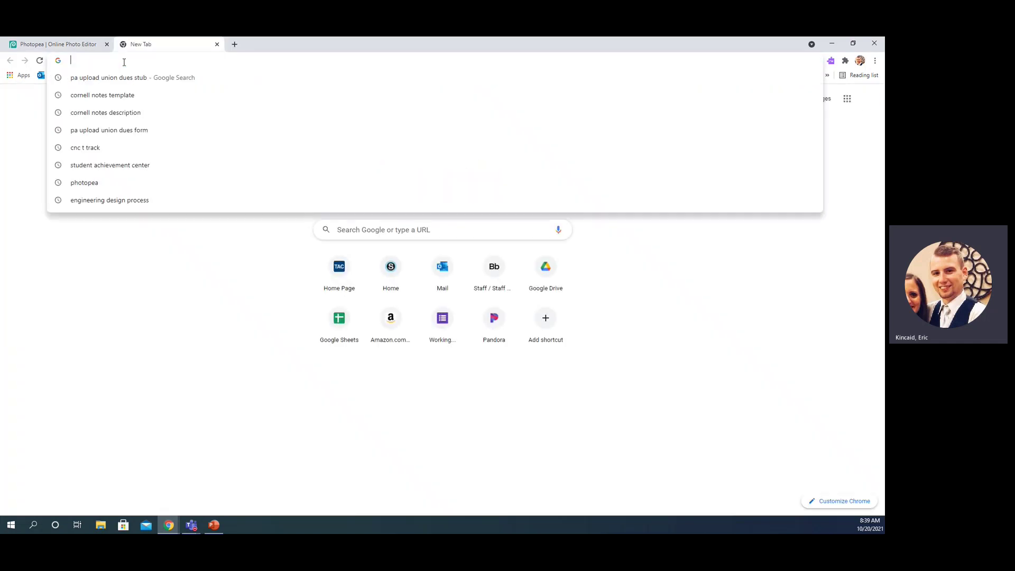
text(g)
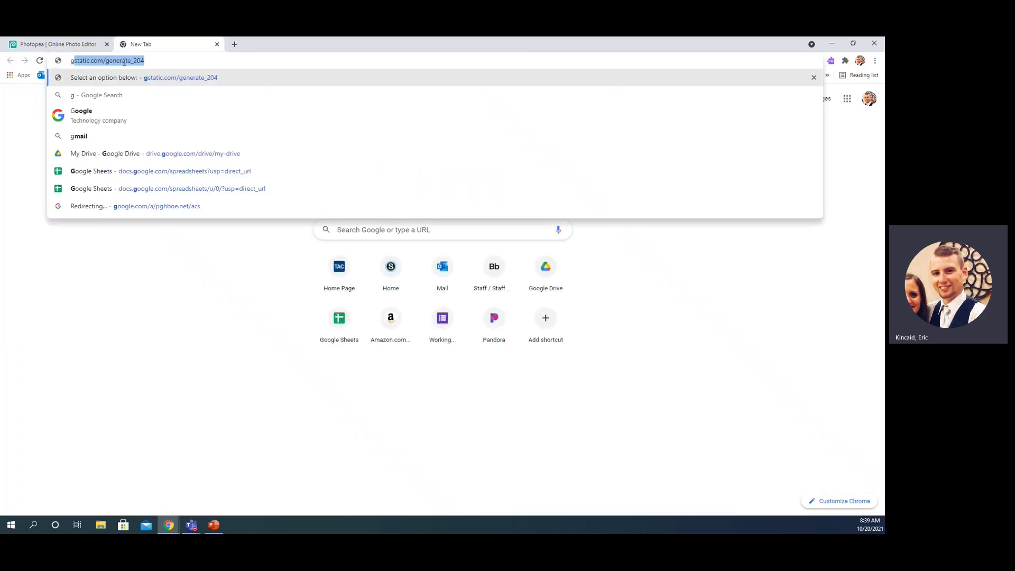
key(Escape)
text(pitt)
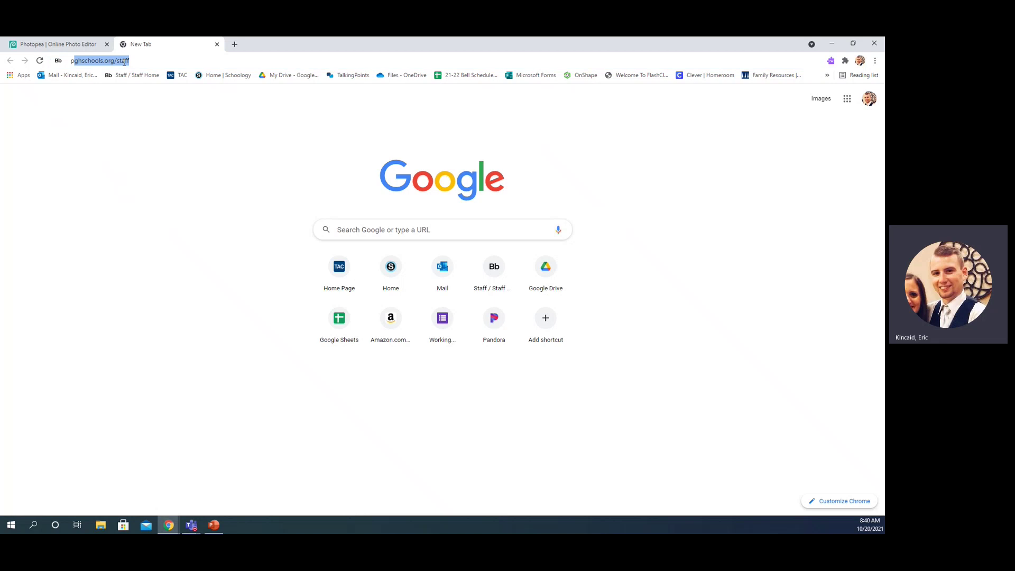
text(sb)
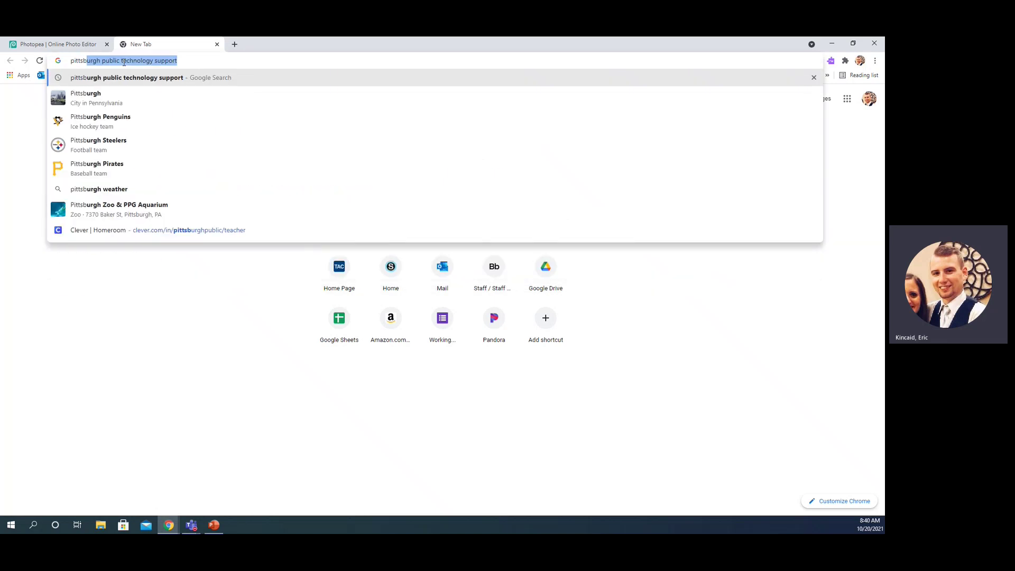
text(urgh penguins)
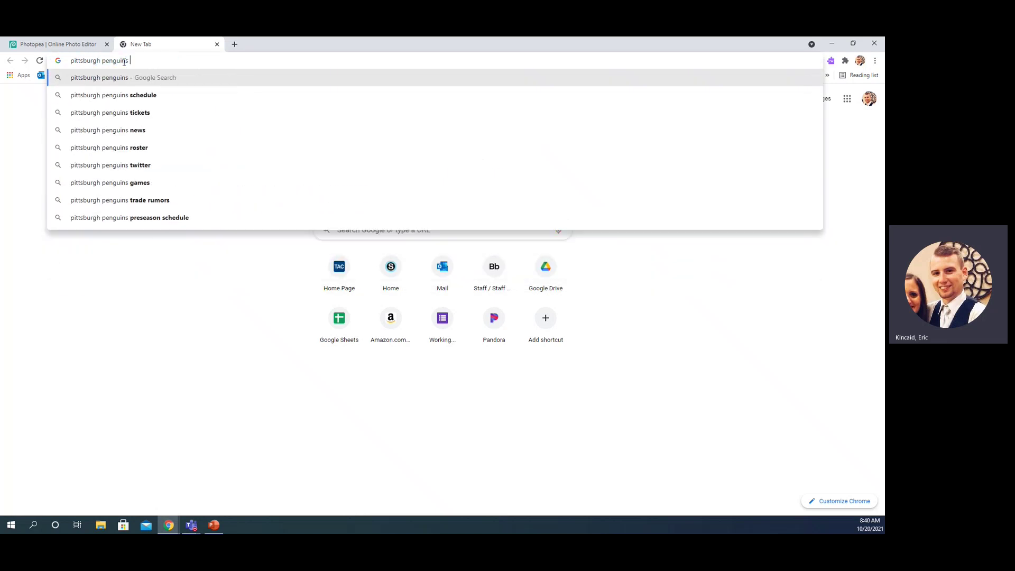
text( black)
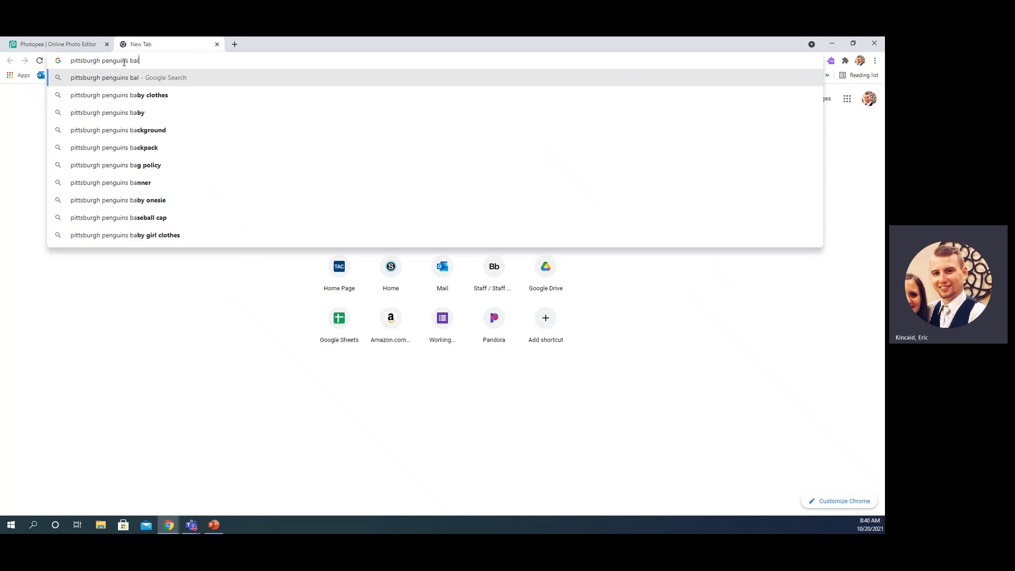
text( and white)
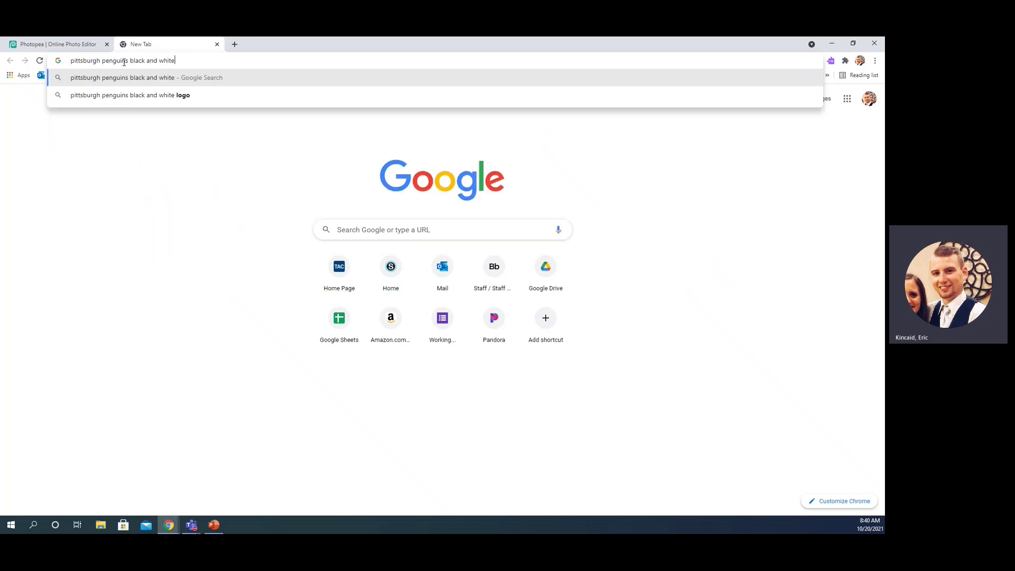
key(Return)
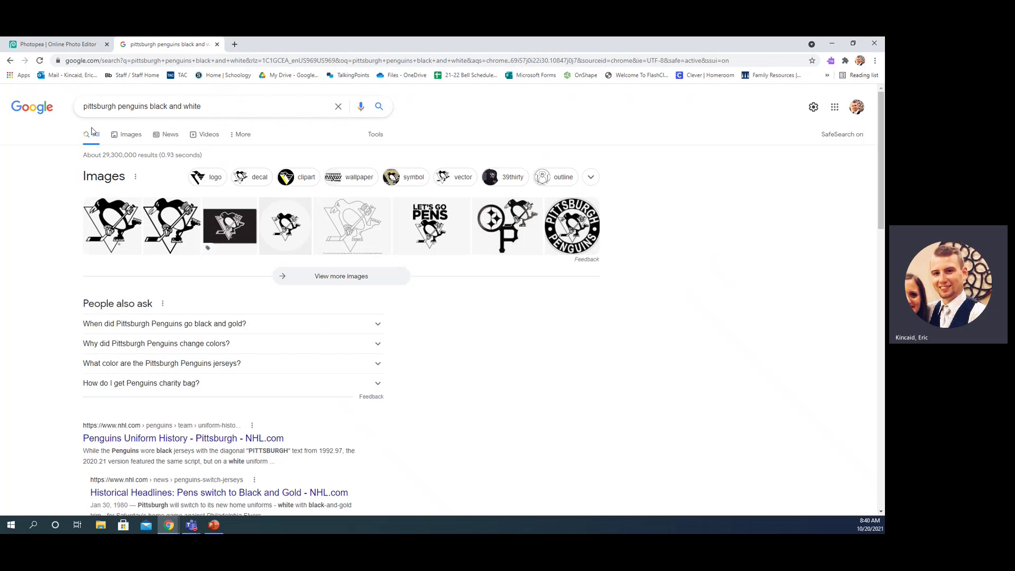
click(132, 140)
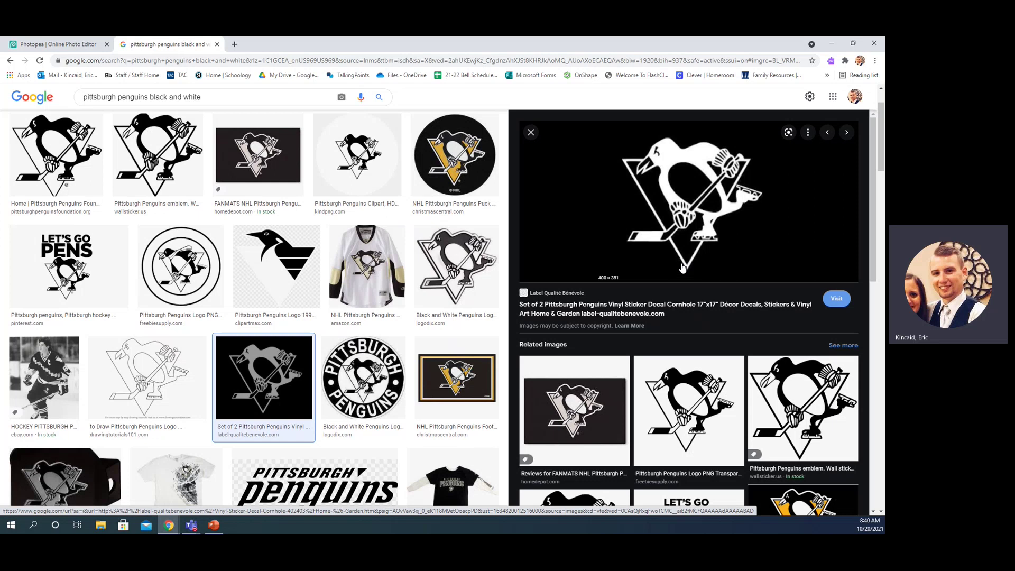
- Preview the black-and-white Pittsburgh Penguins emblem from wallsticker.us and copy the image
click(164, 169)
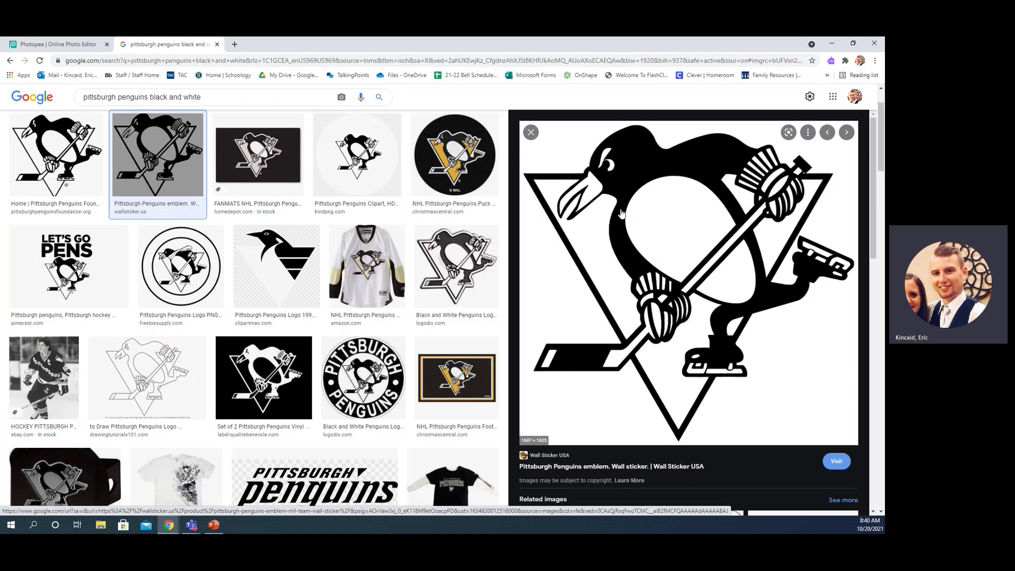
scroll(620, 222, down, 1)
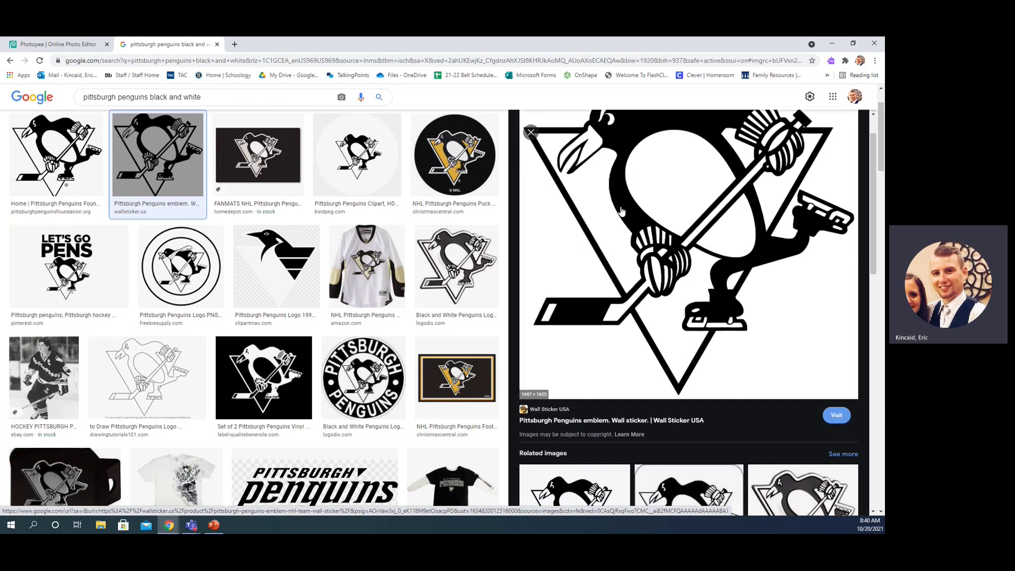
scroll(618, 232, up, 1)
right_click(616, 247)
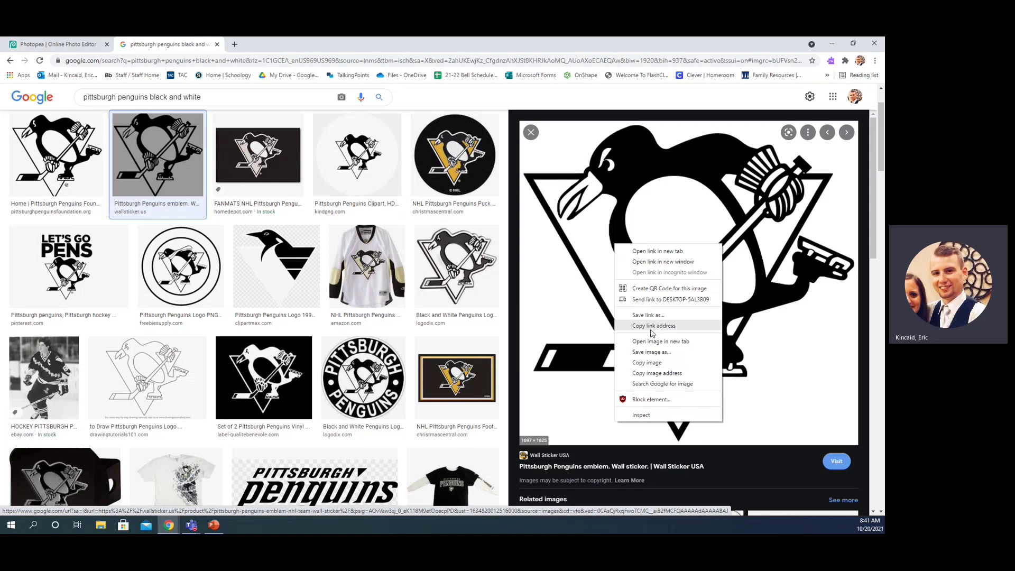
click(647, 362)
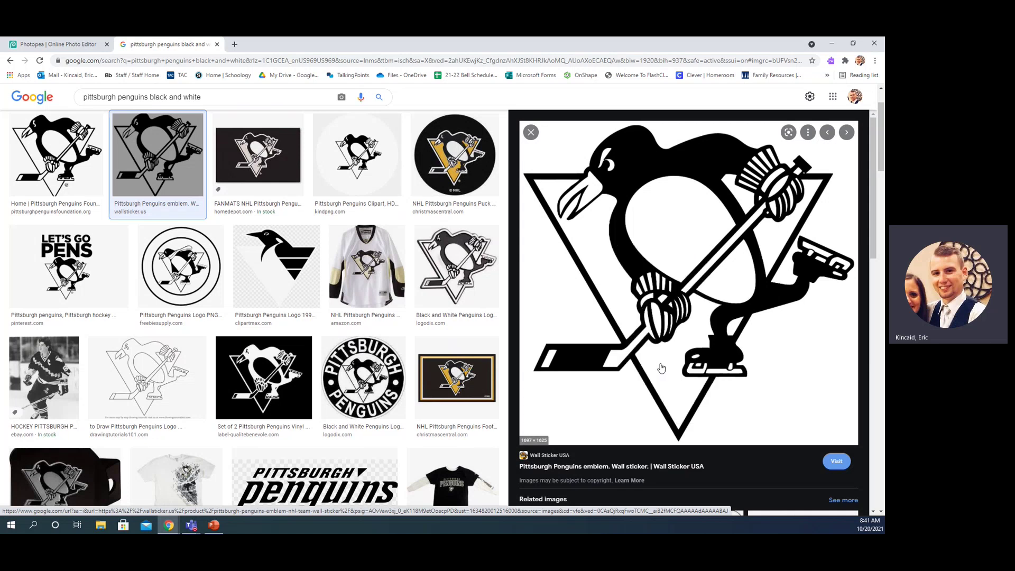
- Return to Photopea, paste the copied logo into the engraving document with clipboard access allowed, and move it near the canvas centre
click(74, 45)
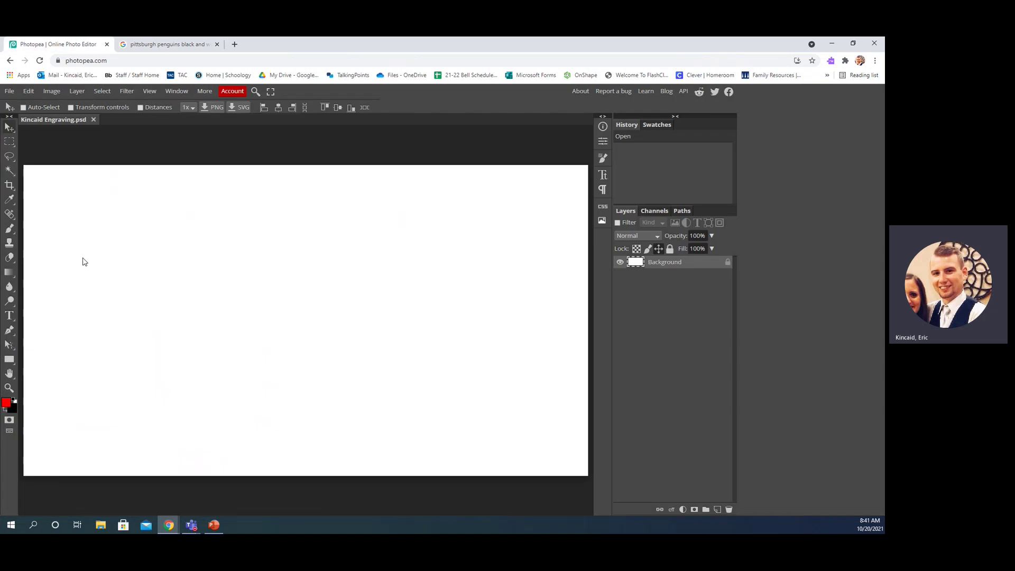
click(33, 94)
click(46, 211)
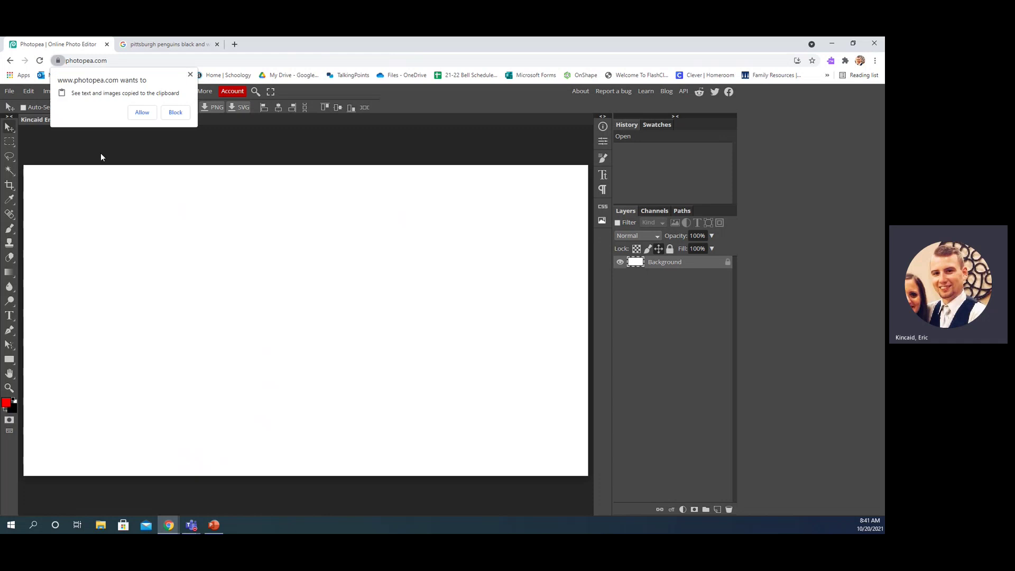
click(141, 112)
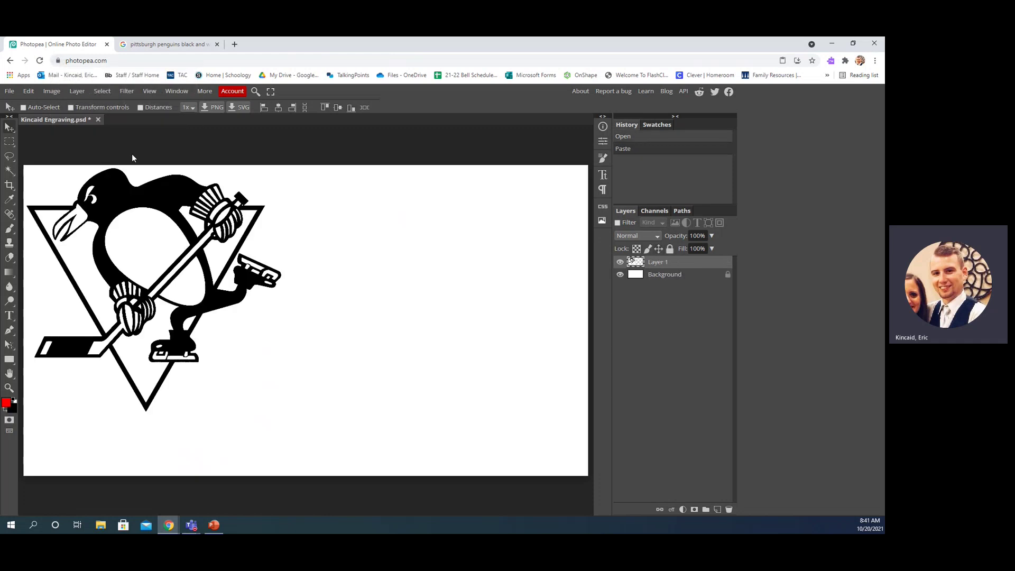
drag(158, 243, 308, 273)
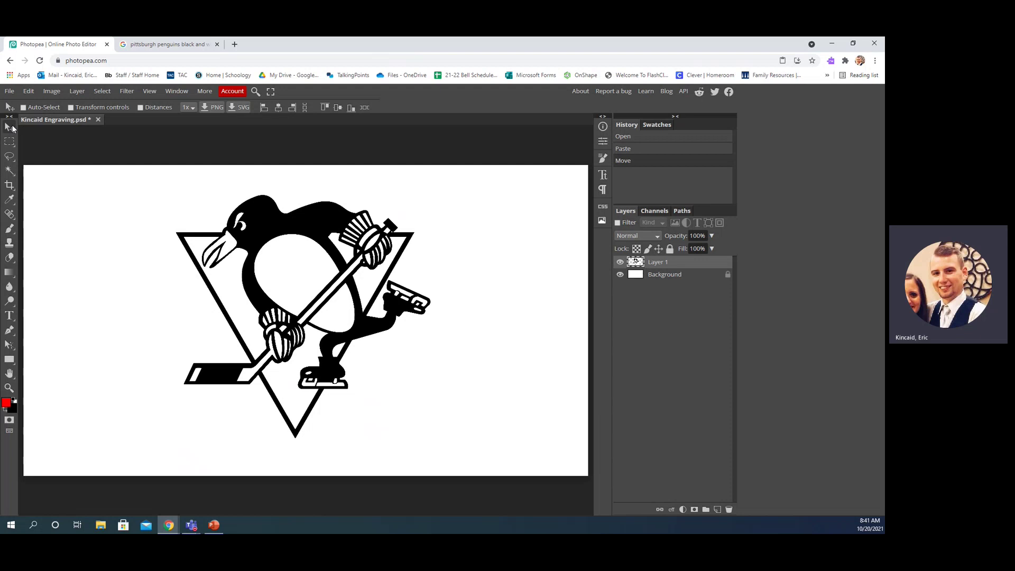
mouse_move(272, 270)
mouse_down()
mouse_move(315, 280)
mouse_move(196, 265)
mouse_move(281, 288)
mouse_move(268, 286)
mouse_move(267, 273)
mouse_up()
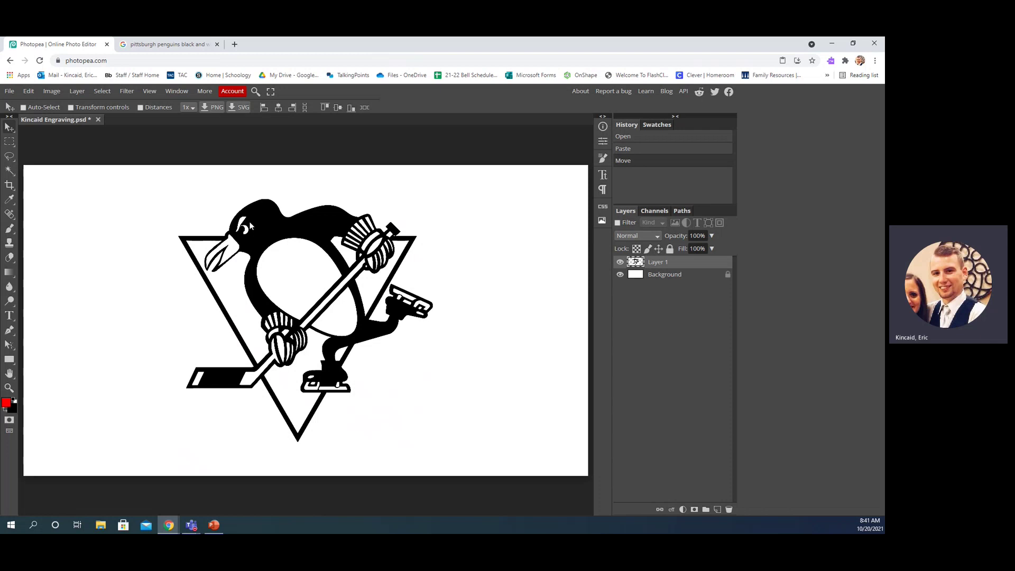
- Scale the penguin logo layer up to about 107% in proportion, apply the transform, and recentre the logo on the canvas
click(29, 91)
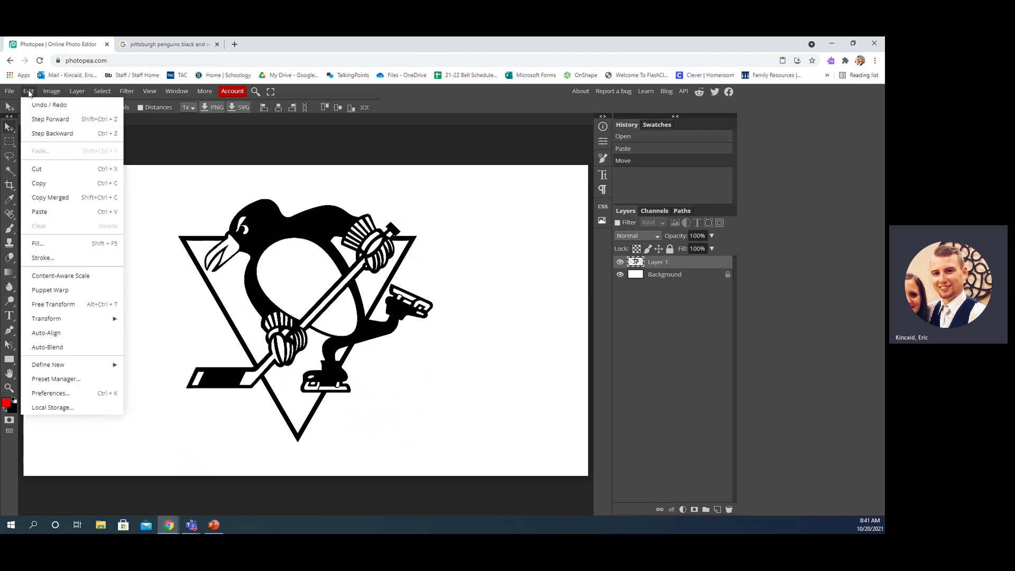
mouse_move(59, 320)
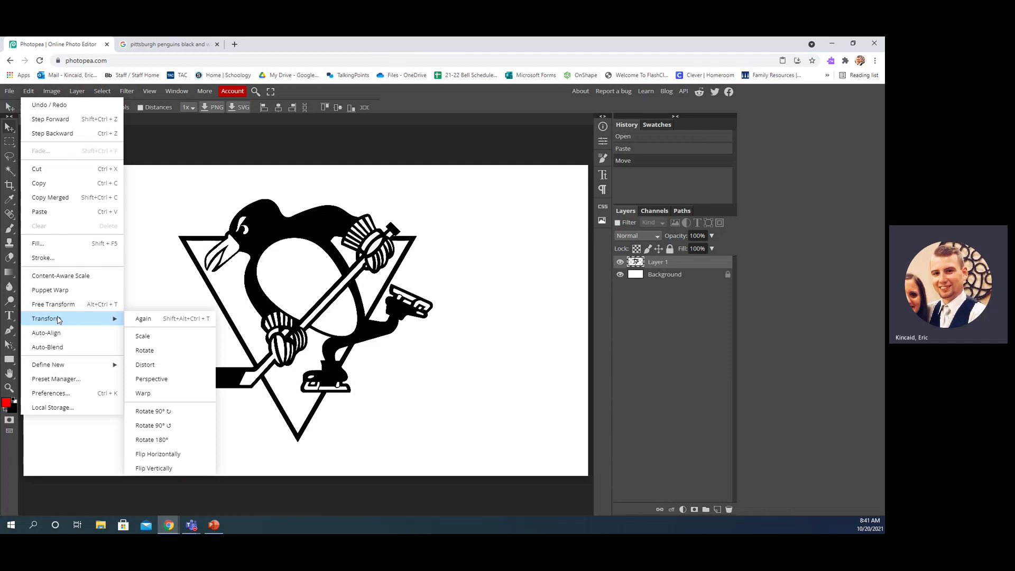
click(138, 337)
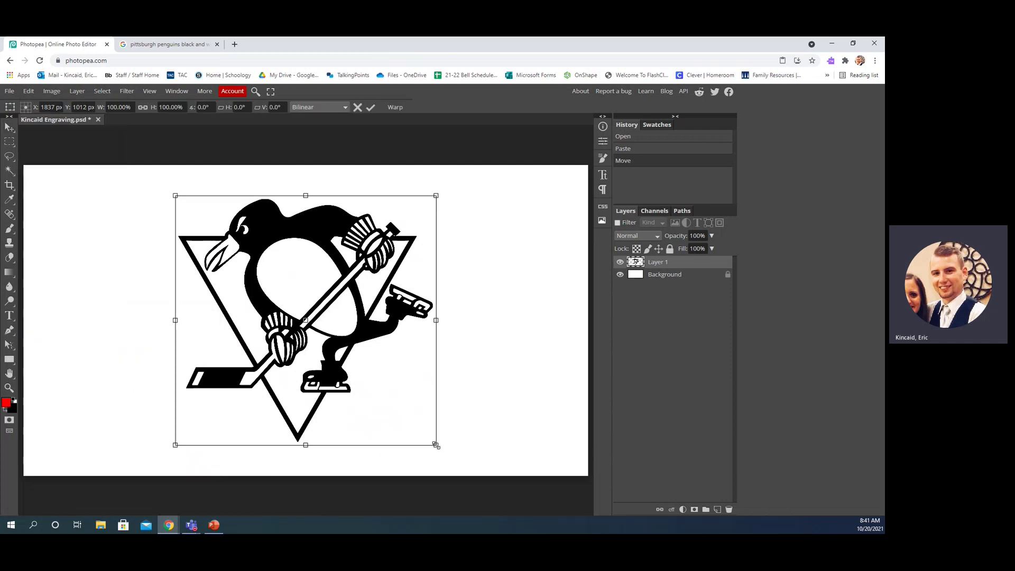
drag(436, 445, 454, 330)
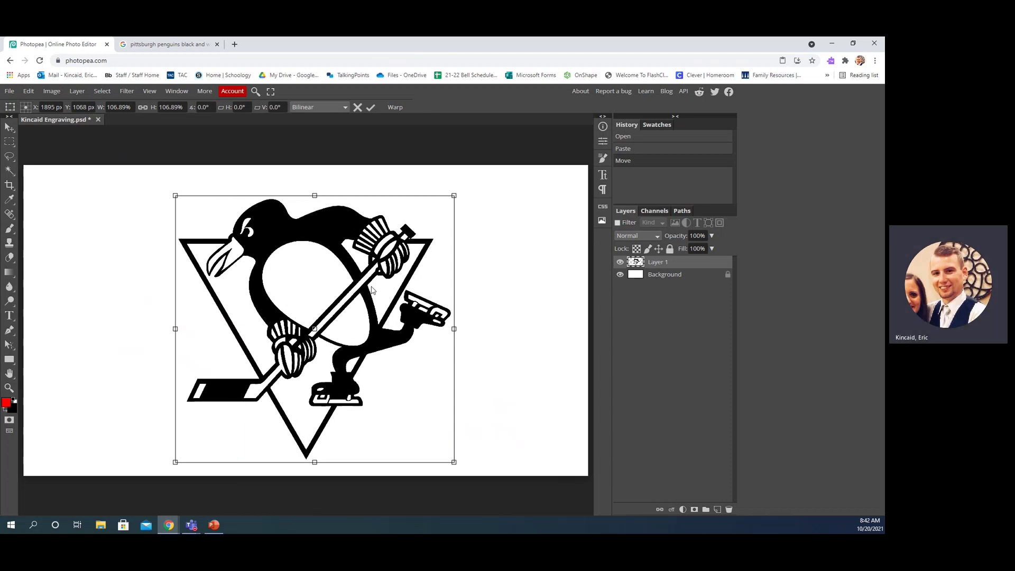
key(Return)
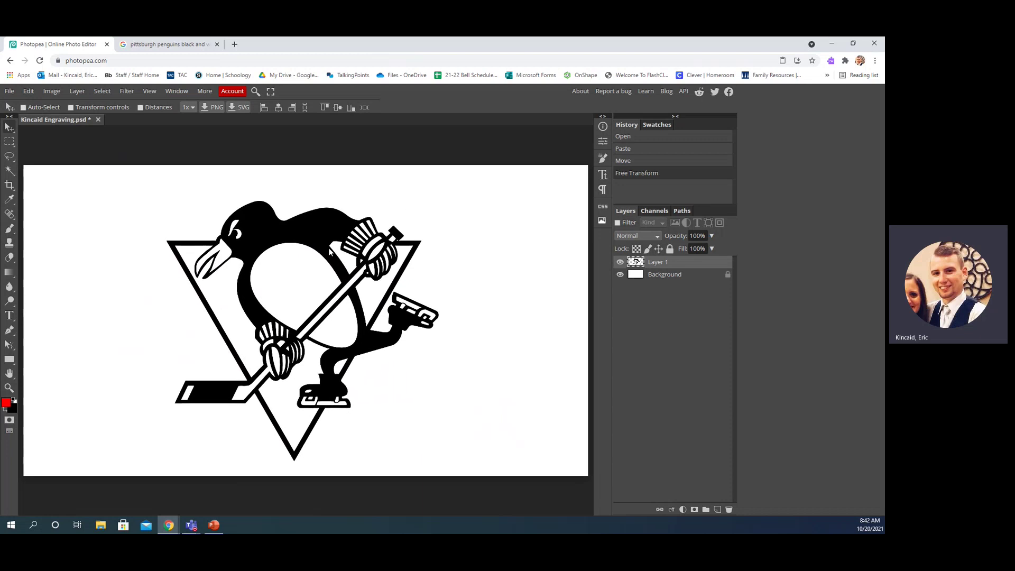
mouse_move(340, 254)
mouse_down()
mouse_move(360, 243)
mouse_move(347, 236)
mouse_move(375, 235)
mouse_move(331, 238)
mouse_up()
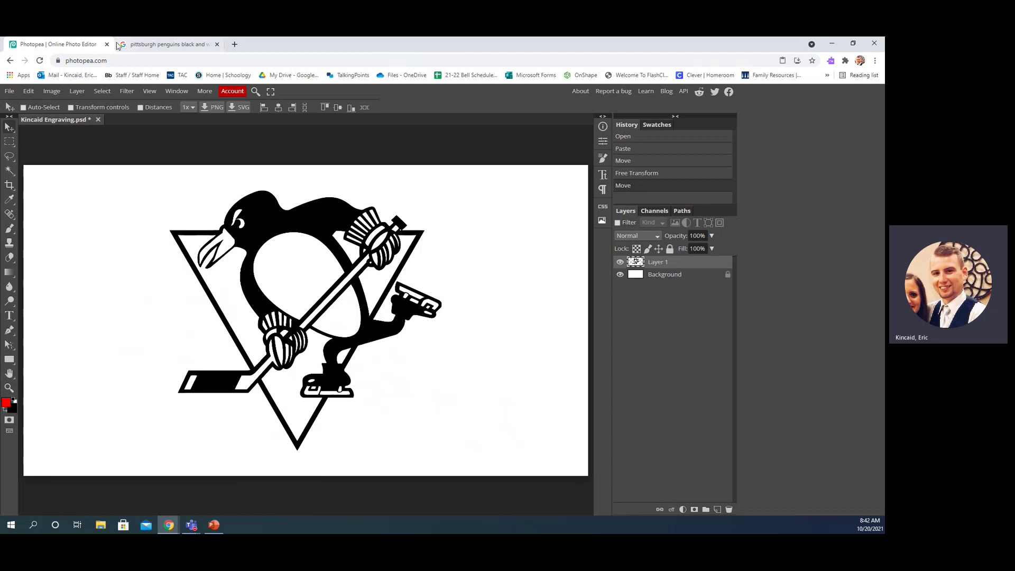
- Return to the Google Images results for more black-and-white Penguins artwork and preview the hockey player photos
click(169, 44)
scroll(274, 362, down, 10)
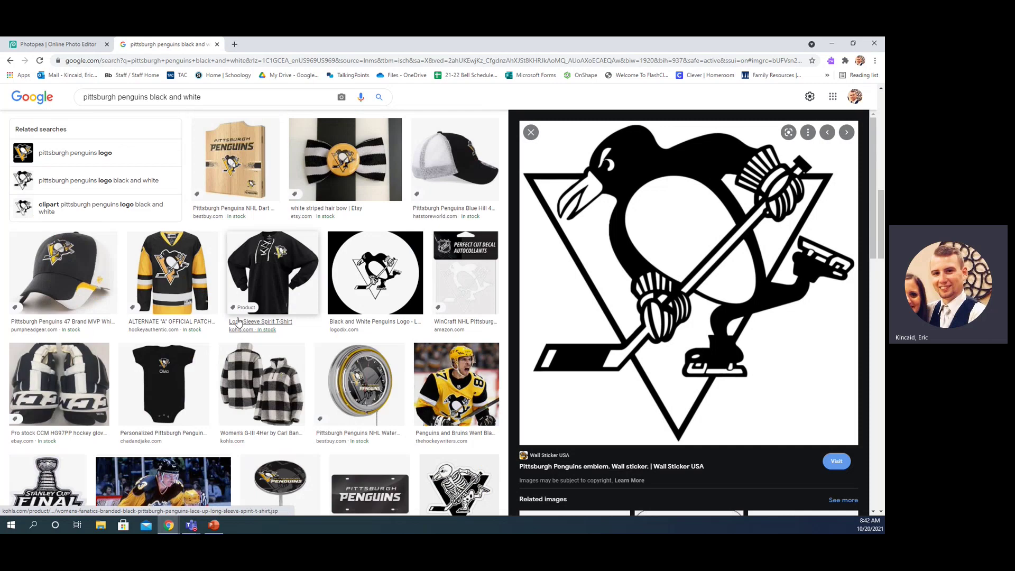
scroll(238, 317, down, 4)
scroll(238, 315, up, 10)
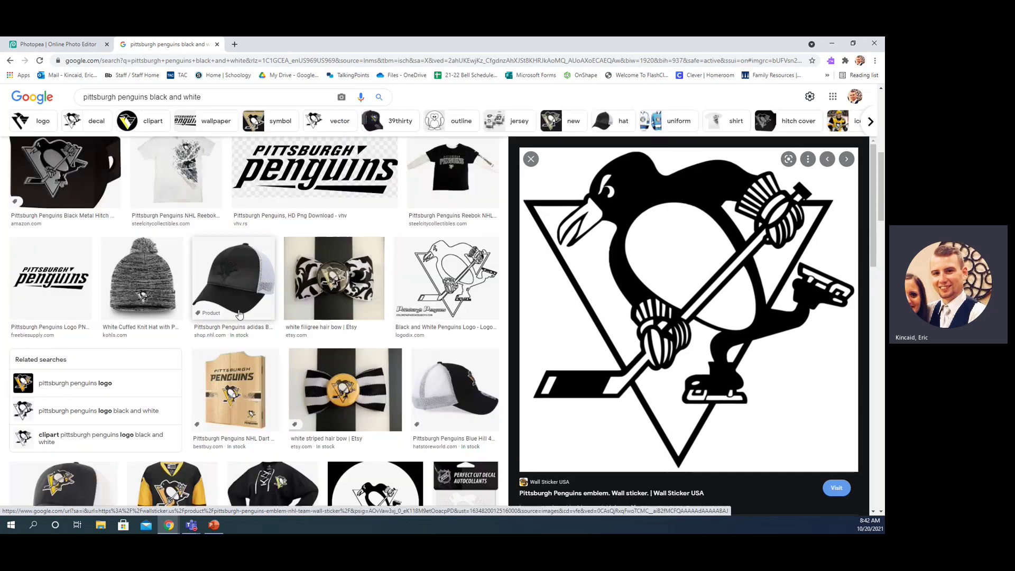
click(77, 361)
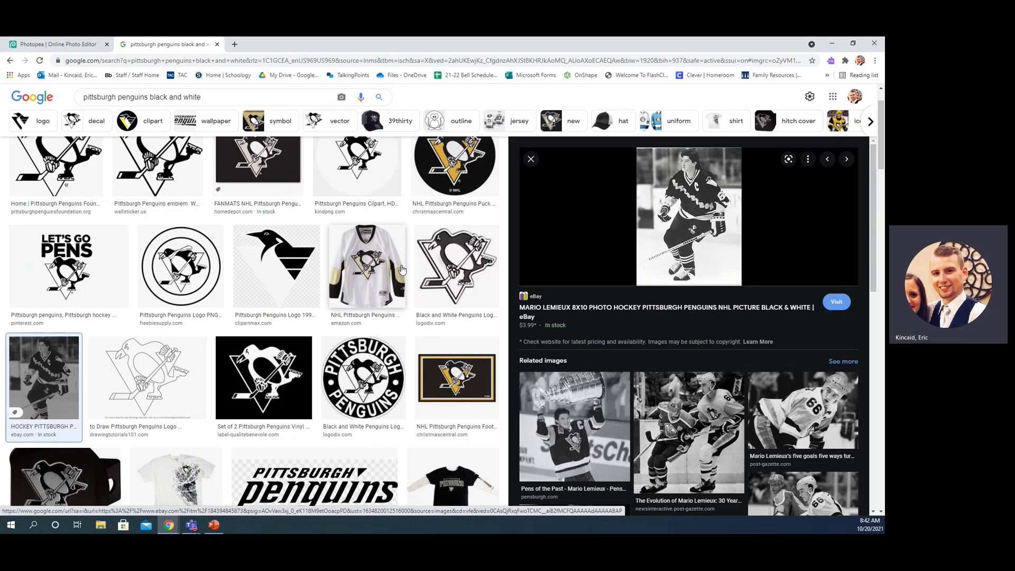
click(599, 422)
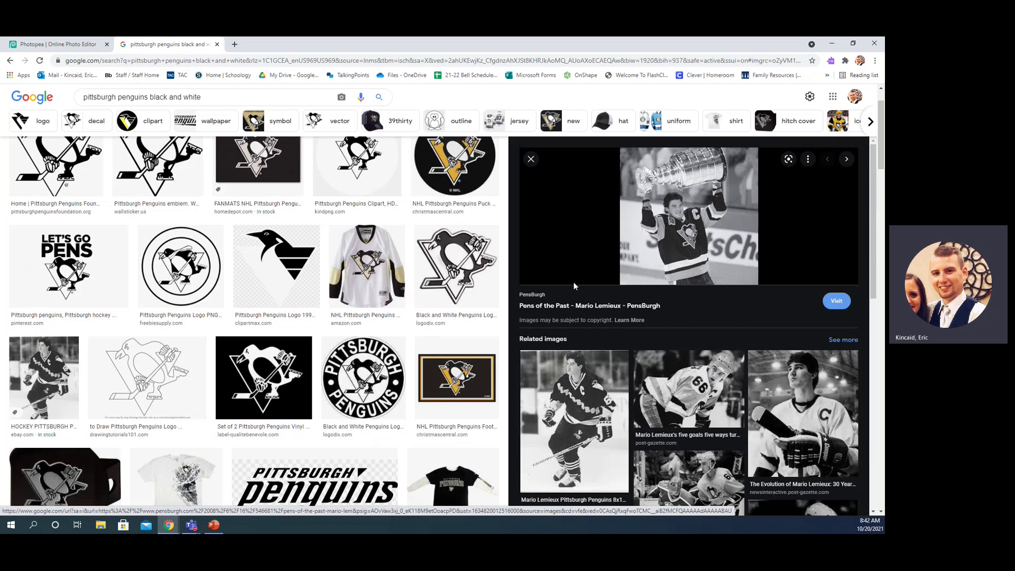
scroll(445, 272, up, 2)
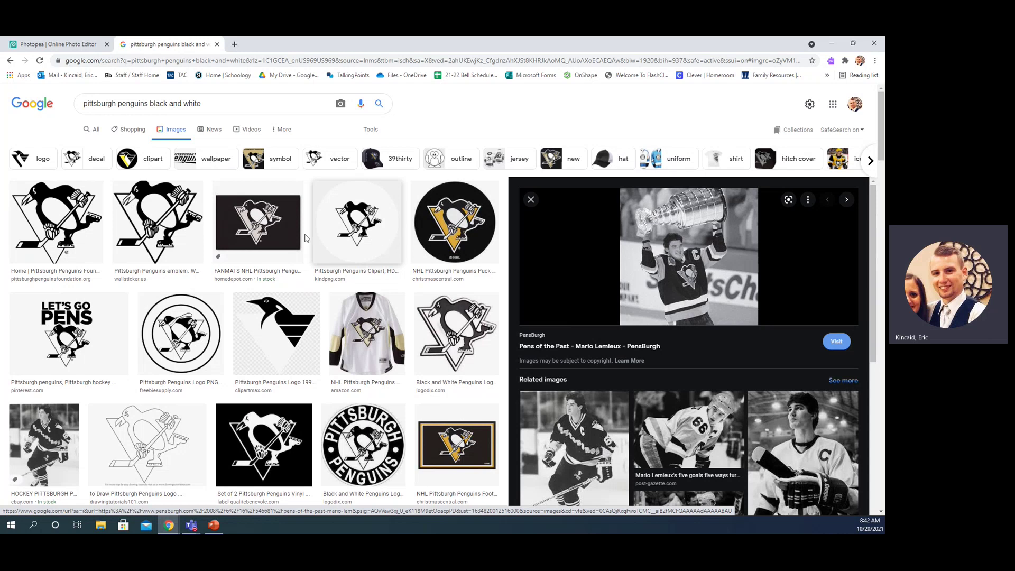
- Change the image search to "steelers black and white" and run it
click(142, 105)
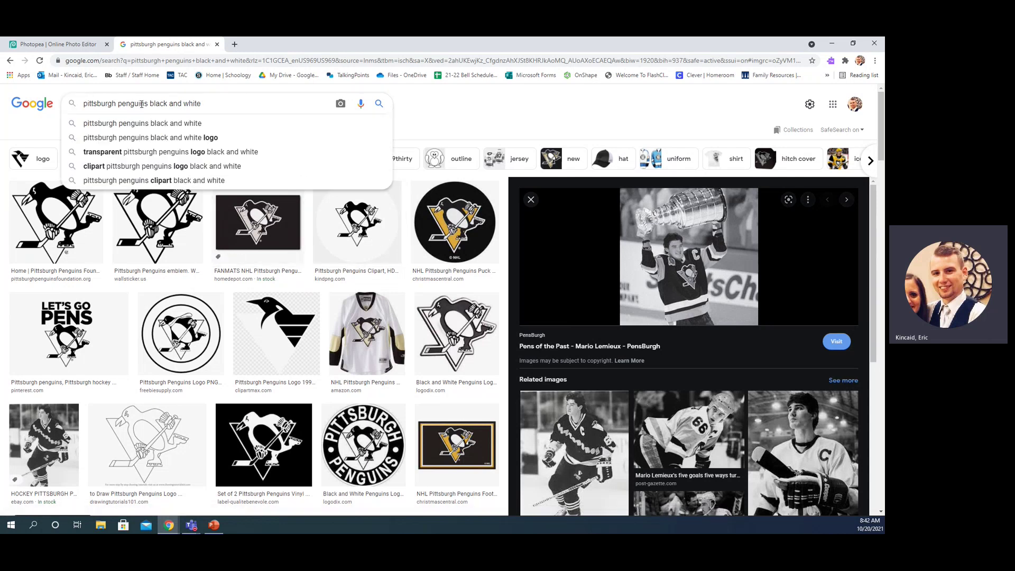
drag(149, 104, 82, 104)
text(steele)
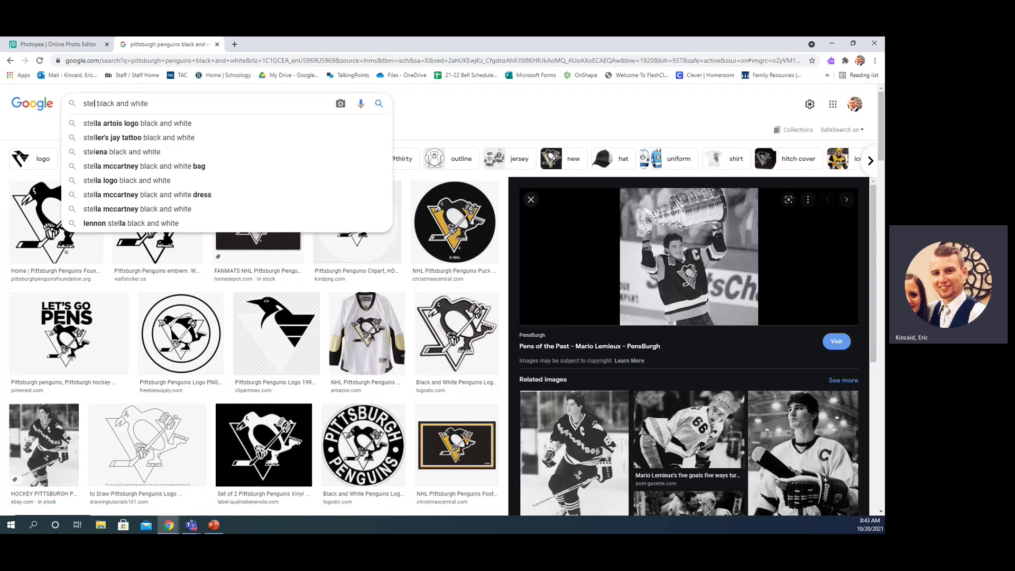
text(rs)
key(Return)
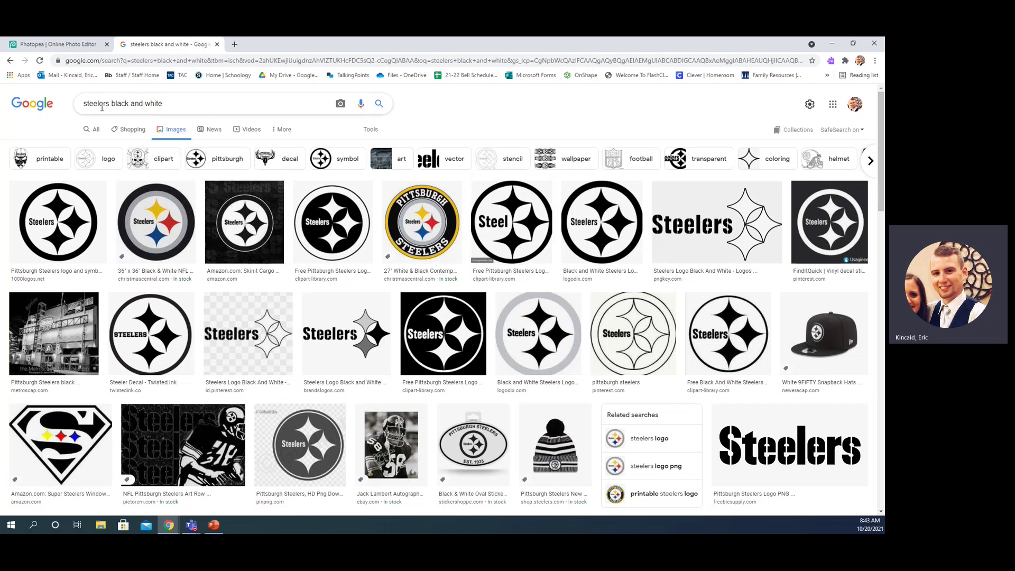
- Filter the Steelers results to clipart and preview the skull-and-crossbones artwork and the grey Pittsburgh Steelers NFL shield
click(137, 166)
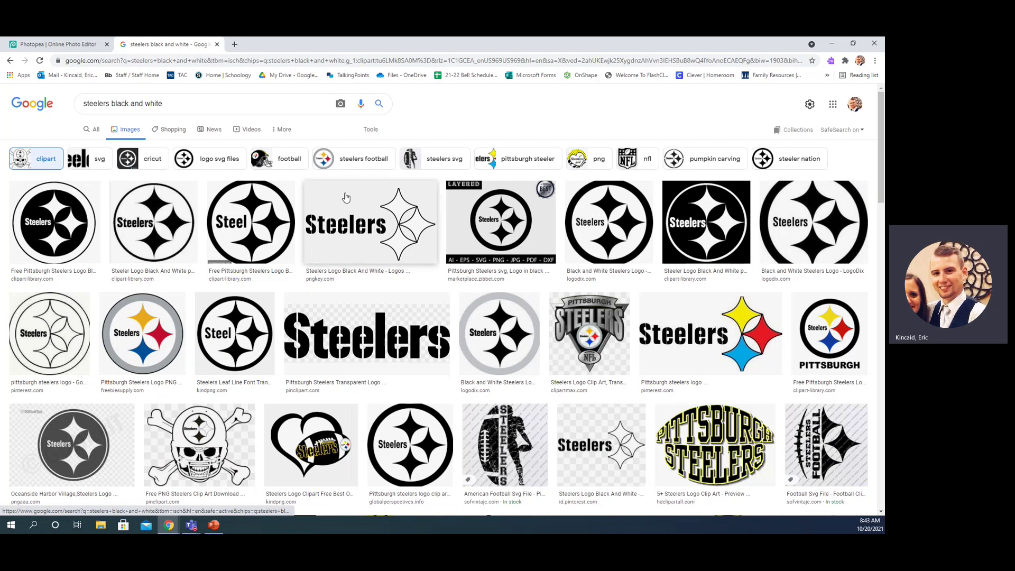
click(205, 444)
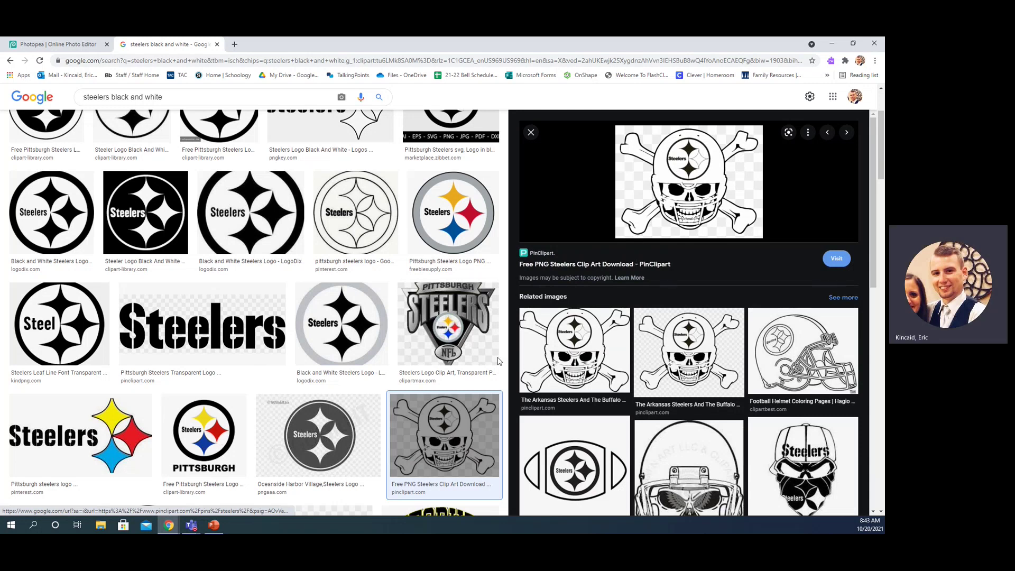
click(442, 360)
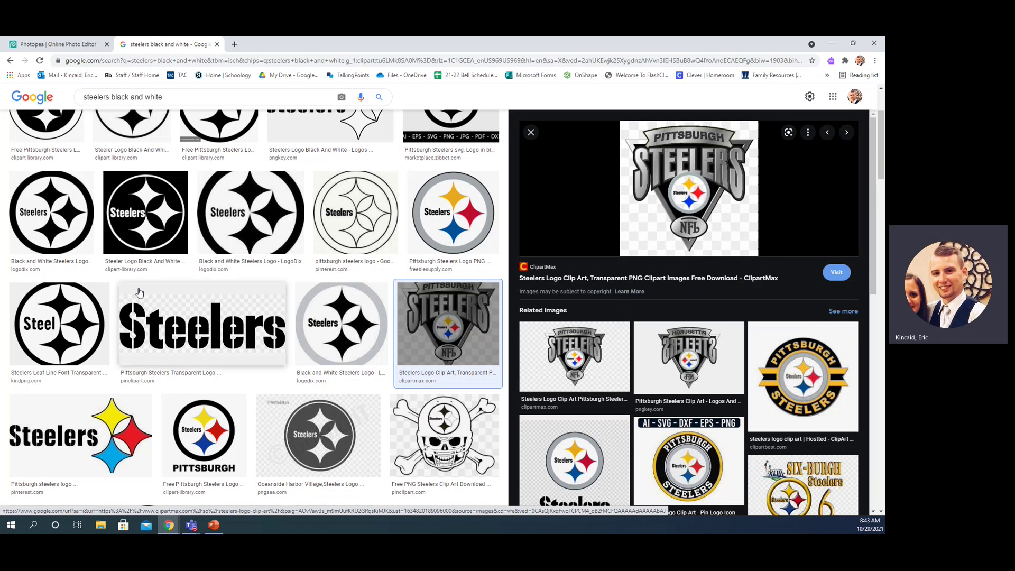
scroll(136, 291, up, 3)
key(/)
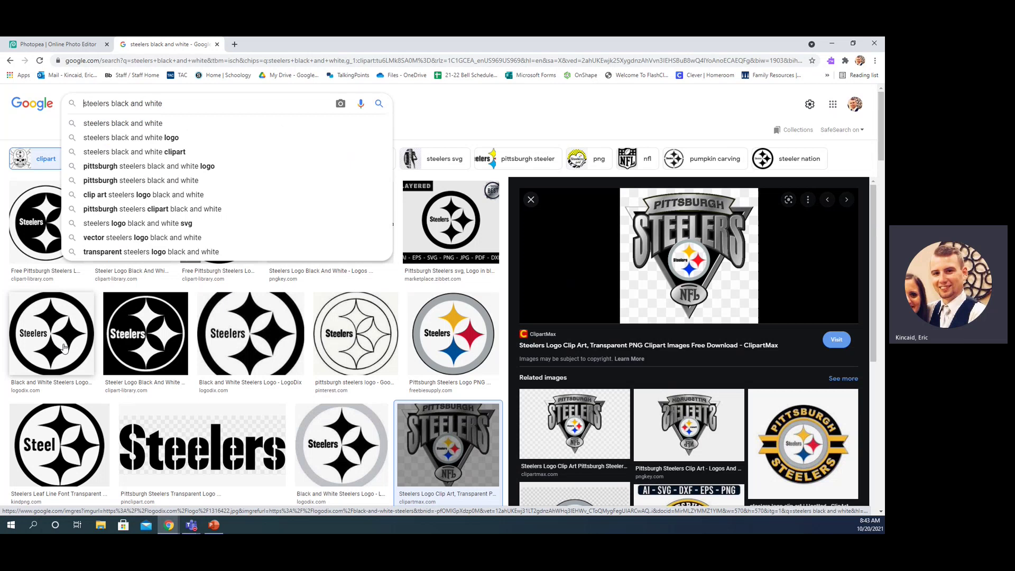
- Preview the round Black and White Steelers Logo from LogoDix and copy the image
click(63, 347)
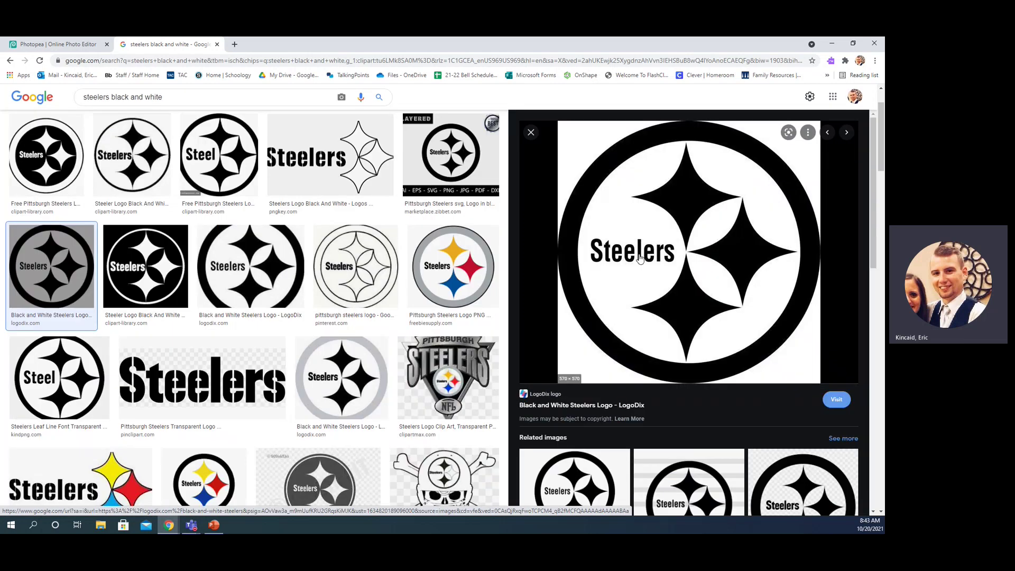
right_click(668, 257)
click(687, 372)
- Switch back to Photopea, paste the Steelers logo into the engraving document, and place it beside the penguin's hockey stick
click(45, 42)
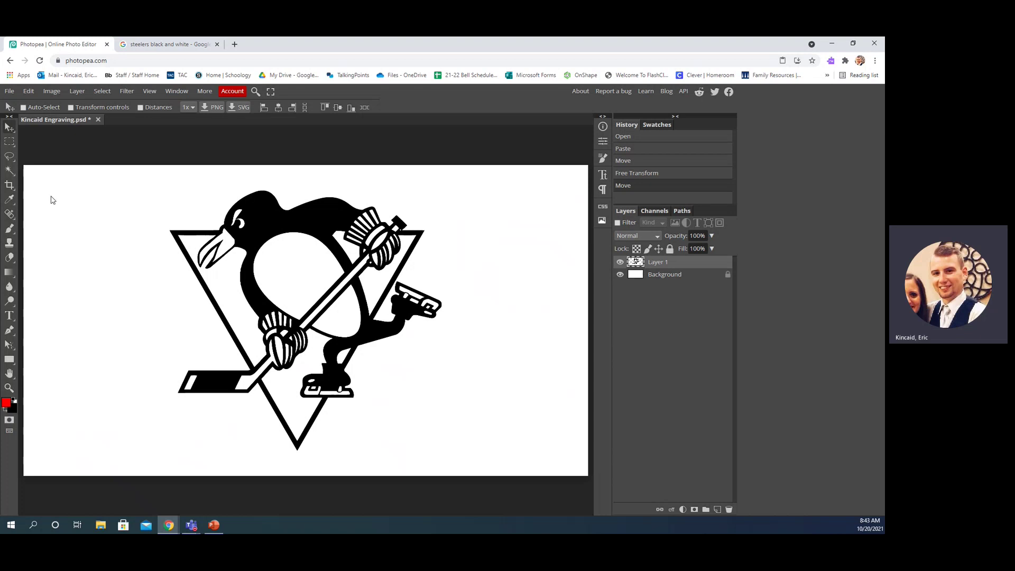
key(ctrl+v)
drag(62, 225, 107, 316)
- Scale the Steelers logo up proportionally to about 147%, keep it clear of the penguin logo, and apply the transform
click(24, 92)
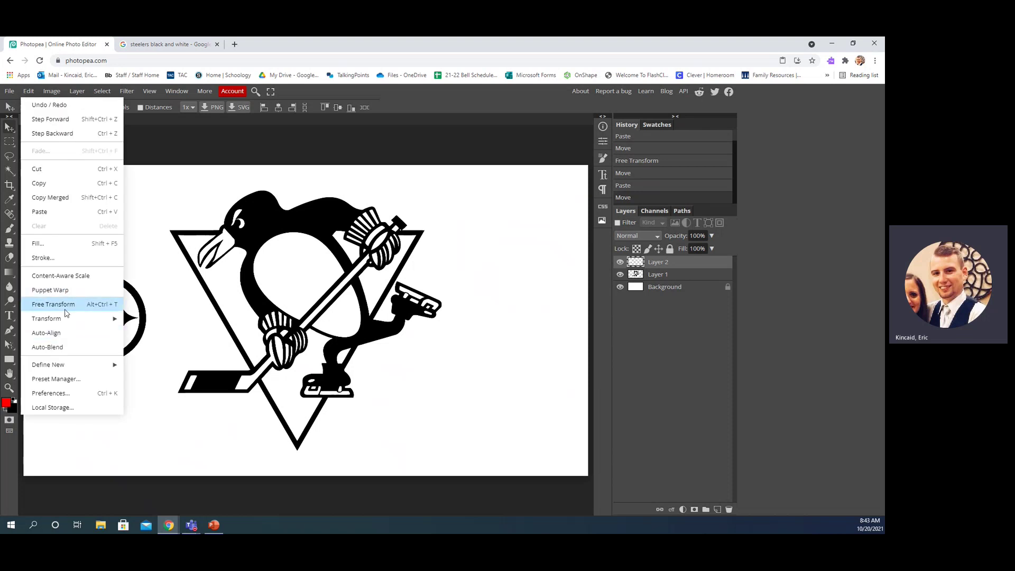
mouse_move(69, 319)
click(186, 340)
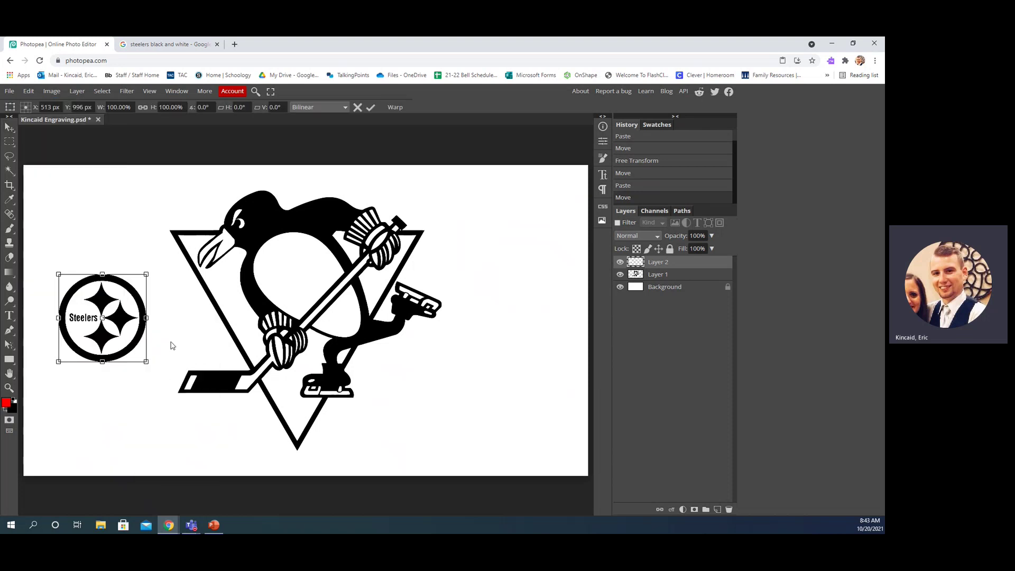
drag(146, 362, 129, 331)
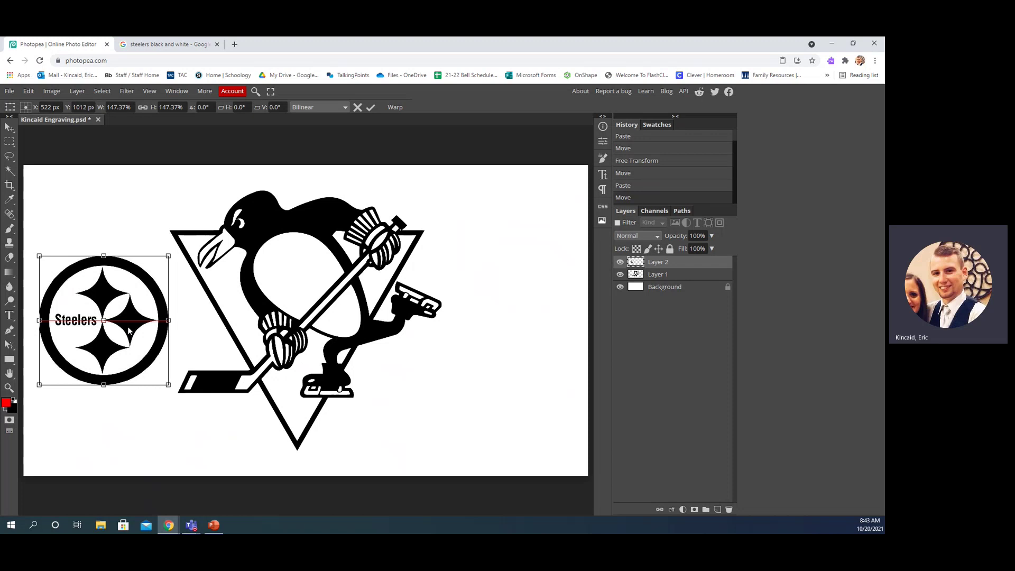
drag(128, 331, 129, 331)
key(Return)
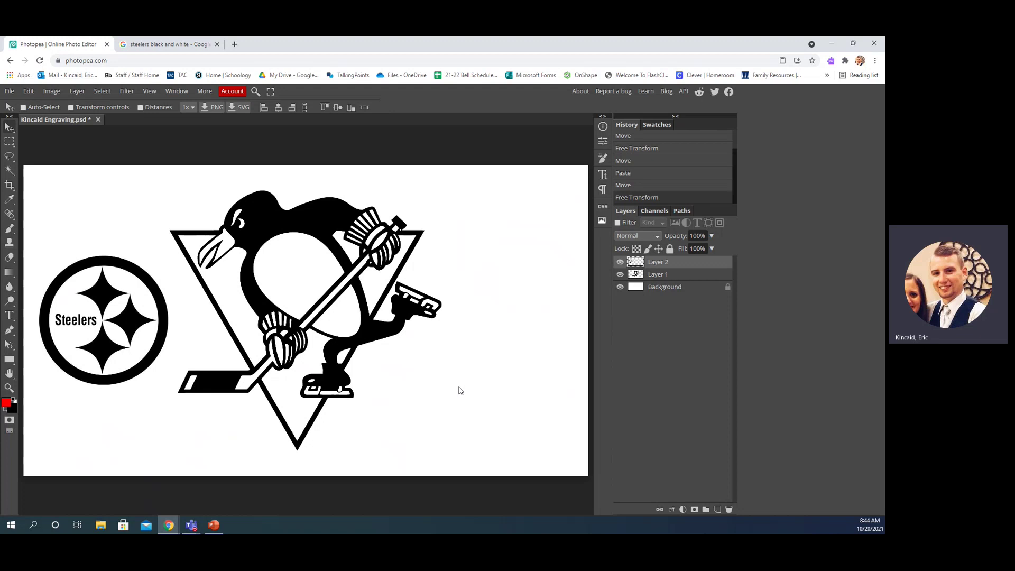
- Return to the Google Images tab and change the search to "pirates black and white"
click(144, 46)
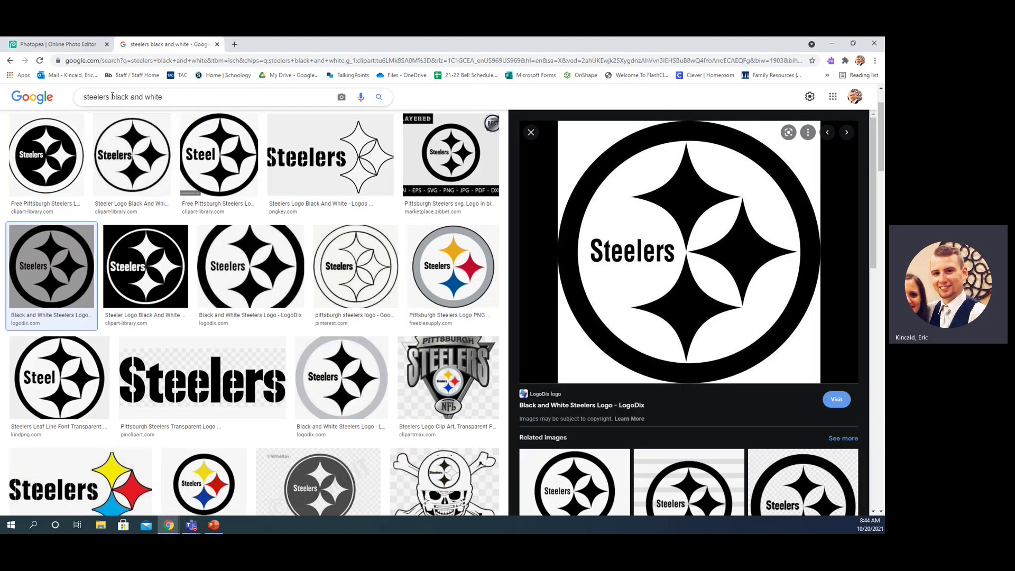
click(112, 96)
key(BackSpace)
key(BackSpace)
key(BackSpace)
key(BackSpace)
key(BackSpace)
key(BackSpace)
key(BackSpace)
key(BackSpace)
text(pirates)
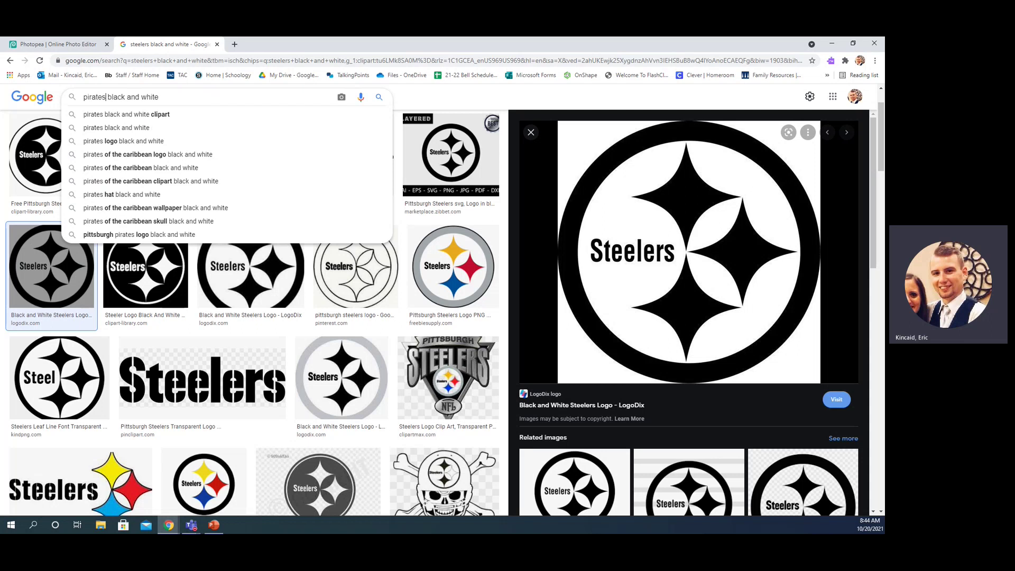
key(Return)
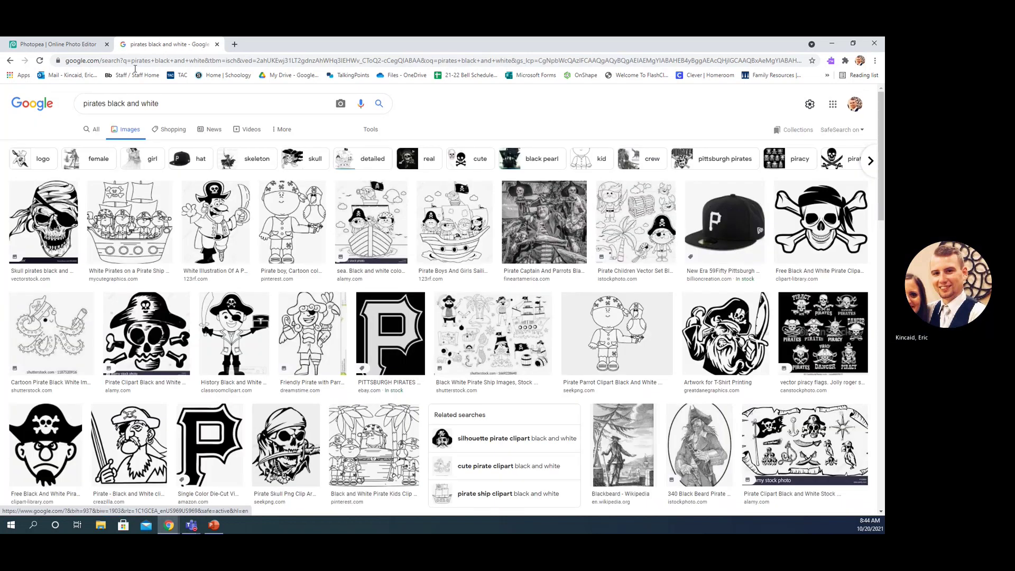
- Refine the image search to "pittsburgh pirates black and white"
click(106, 103)
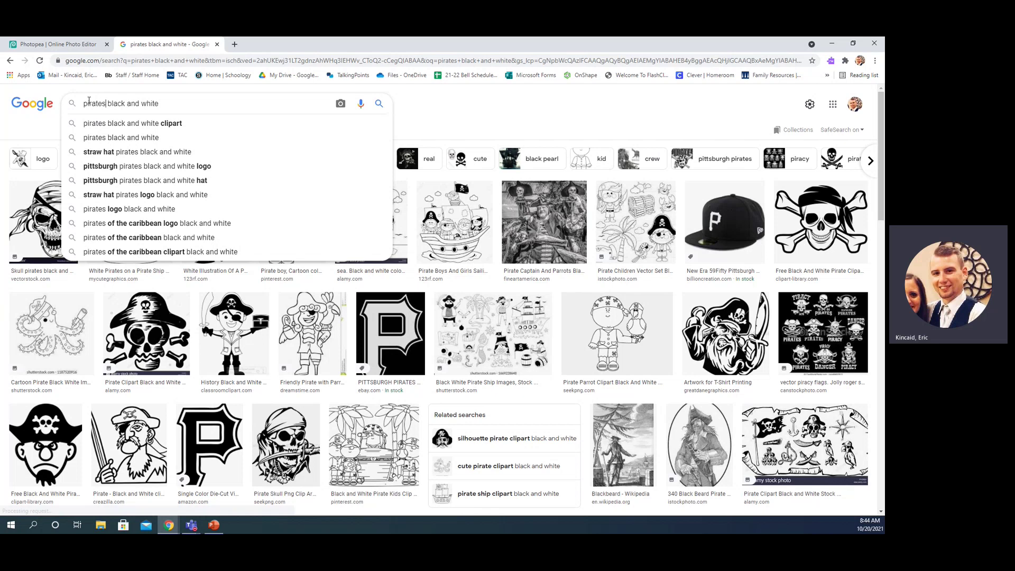
click(83, 104)
text(pittsburgh)
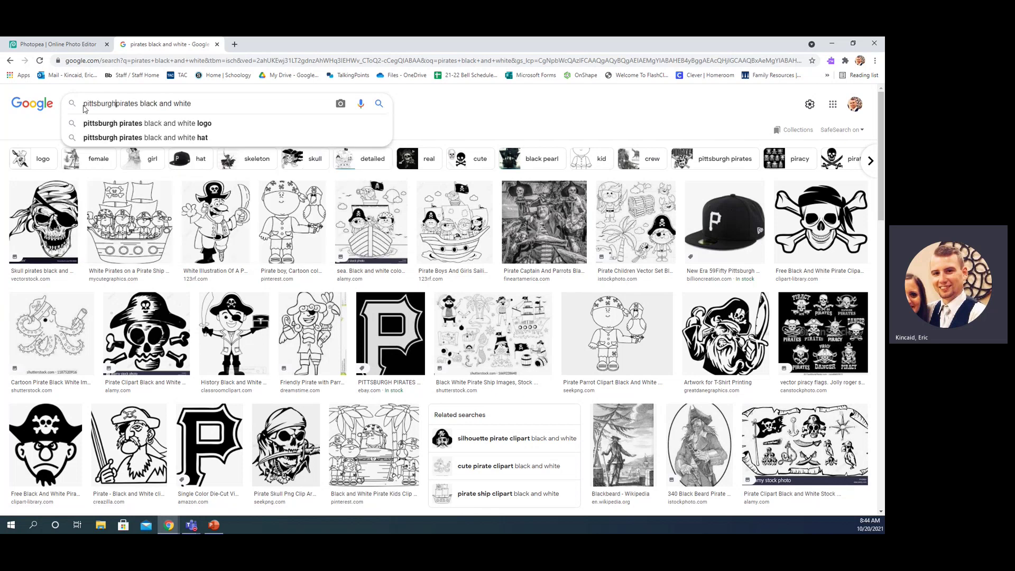
key(Return)
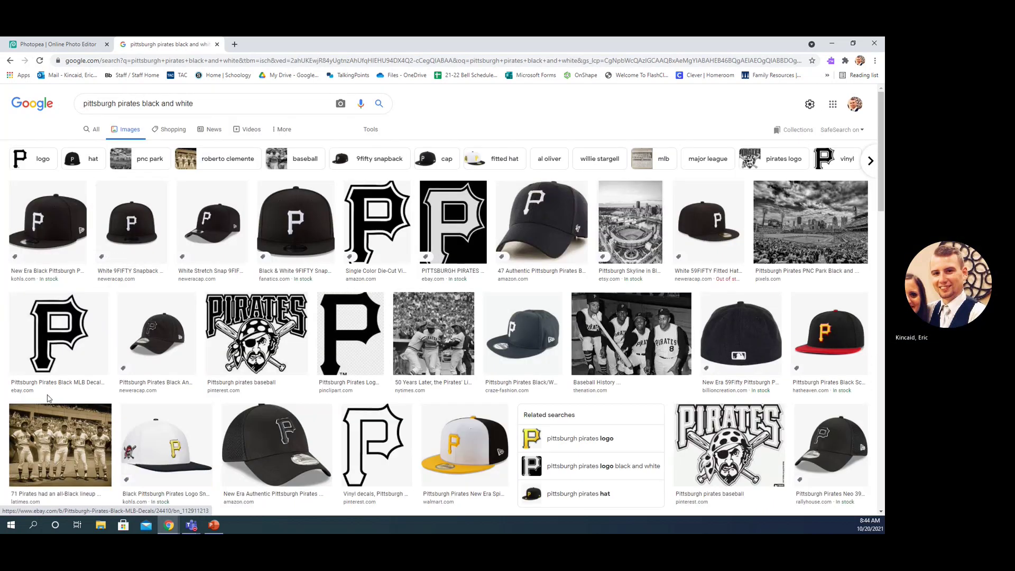
- Compare the Pirates results, copy the outlined P logo from the eBay MLB decals result, and switch back to Photopea
click(156, 333)
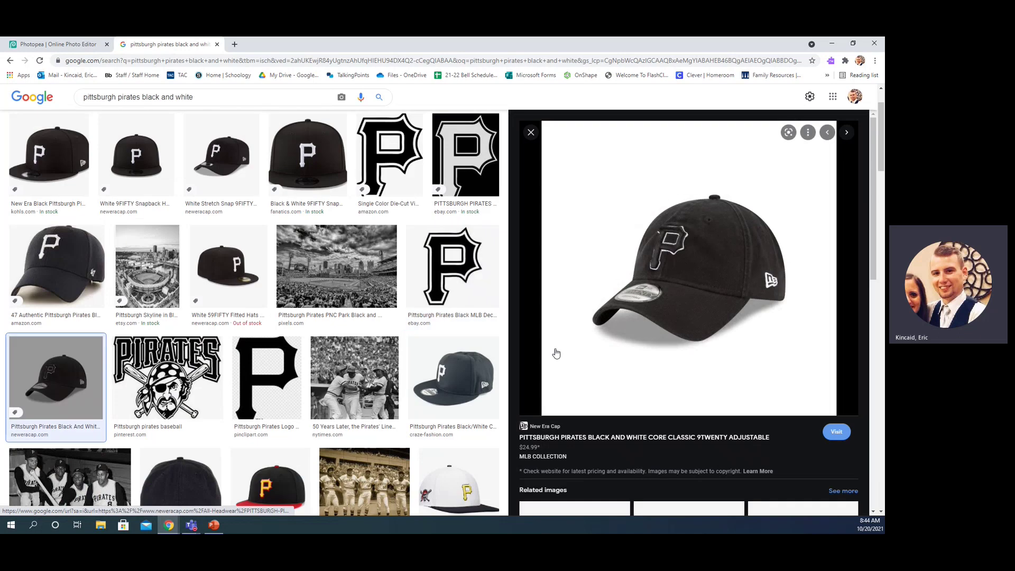
click(442, 297)
click(267, 378)
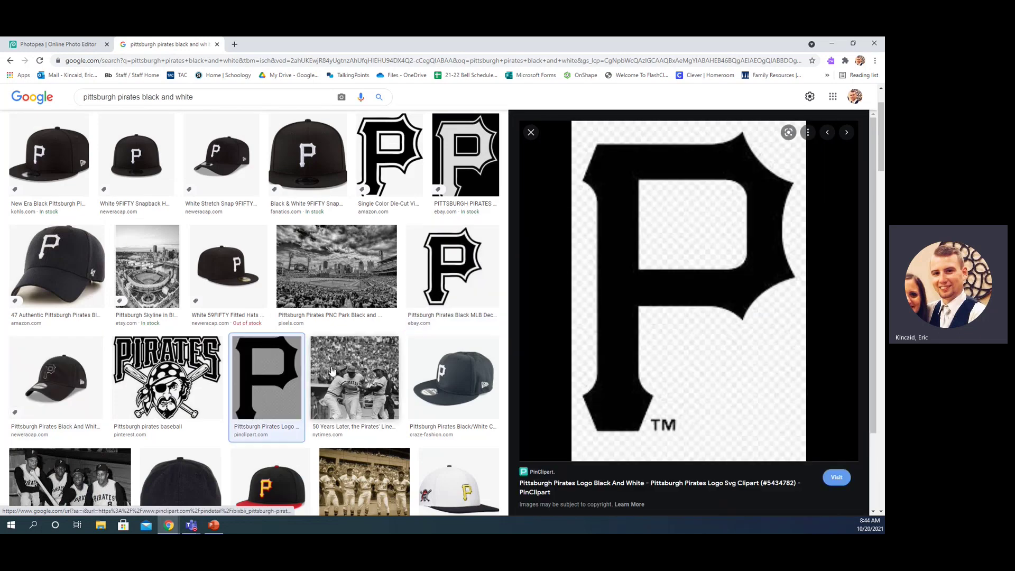
click(452, 270)
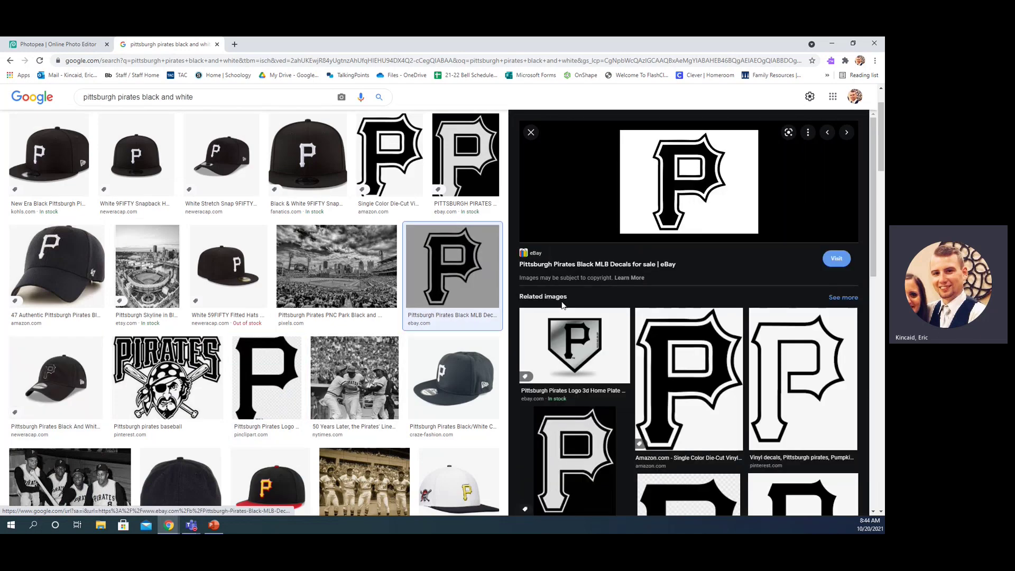
right_click(670, 214)
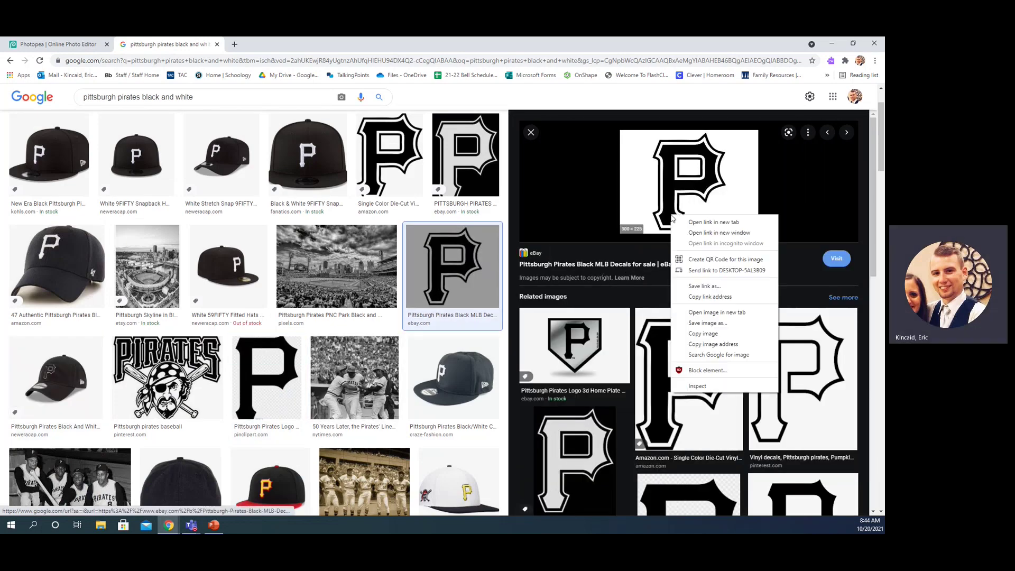
click(710, 333)
click(58, 44)
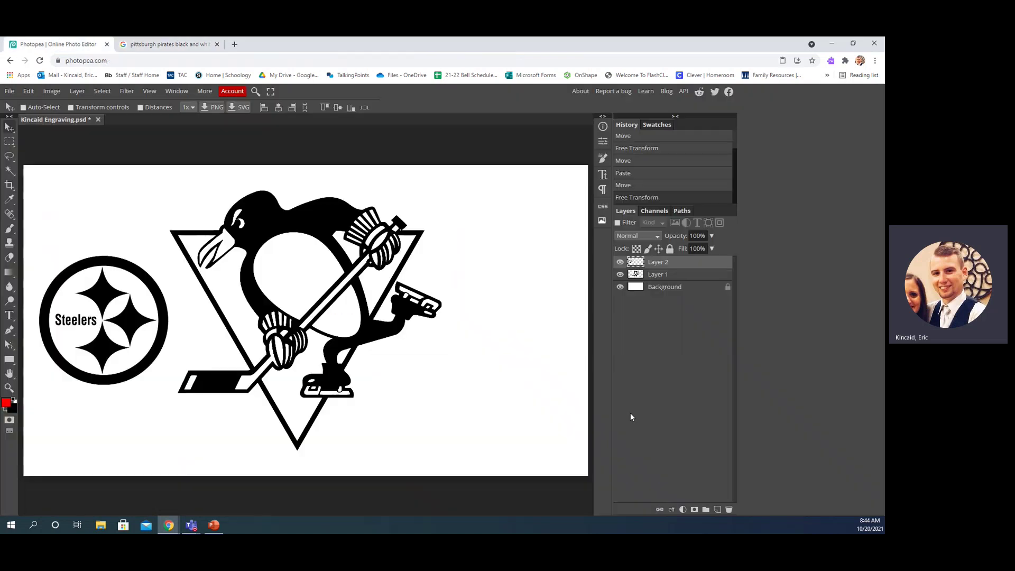
key(ctrl+b)
key(ctrl+v)
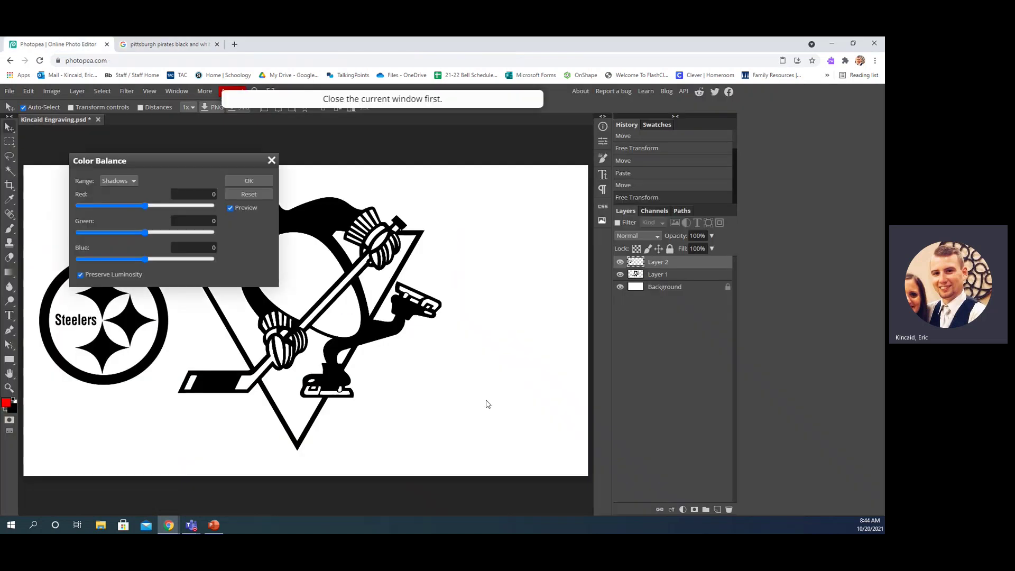
click(270, 164)
- Paste the Pirates P logo into the engraving document and move it into the empty area beside the penguin's skates
key(ctrl+v)
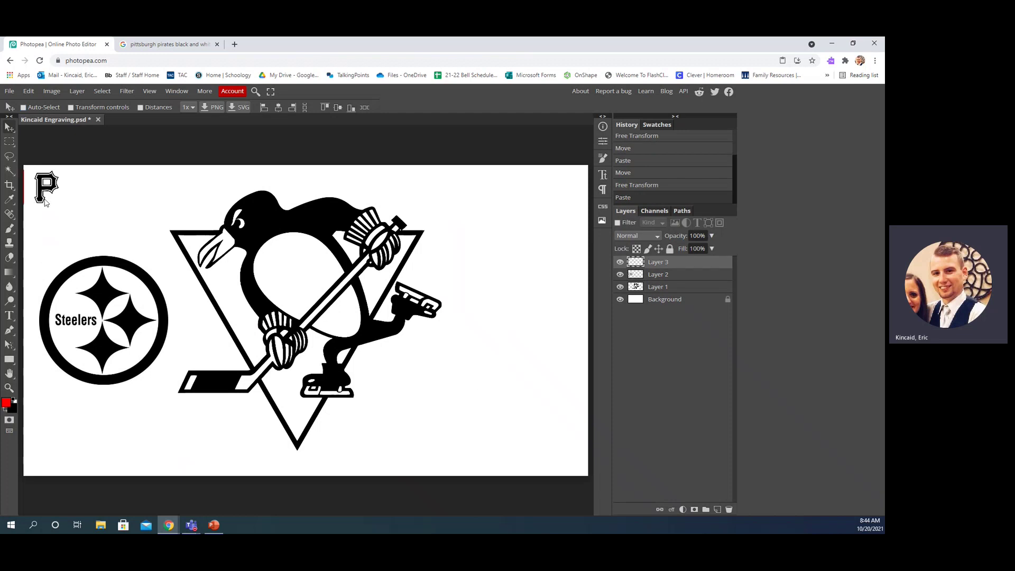
drag(45, 190, 499, 342)
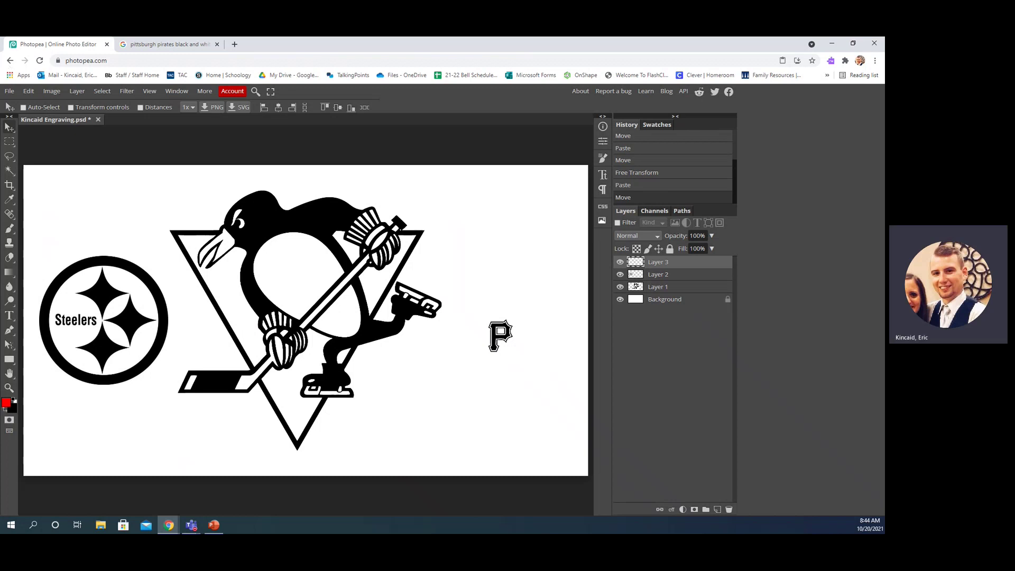
- Enlarge the Pirates P logo to 343% with Free Transform and position it beside the penguin, level with the Steelers logo
click(32, 89)
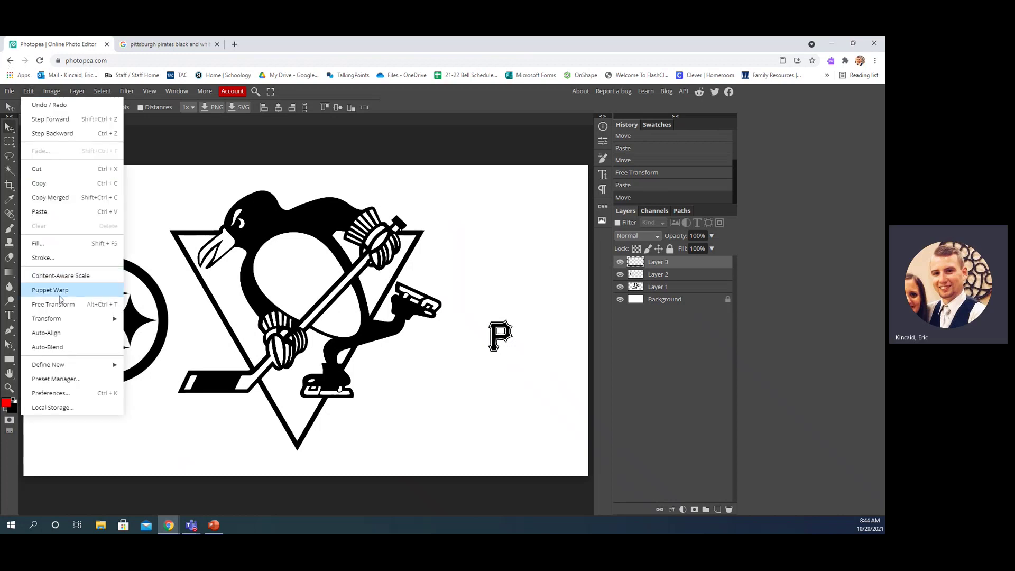
click(142, 336)
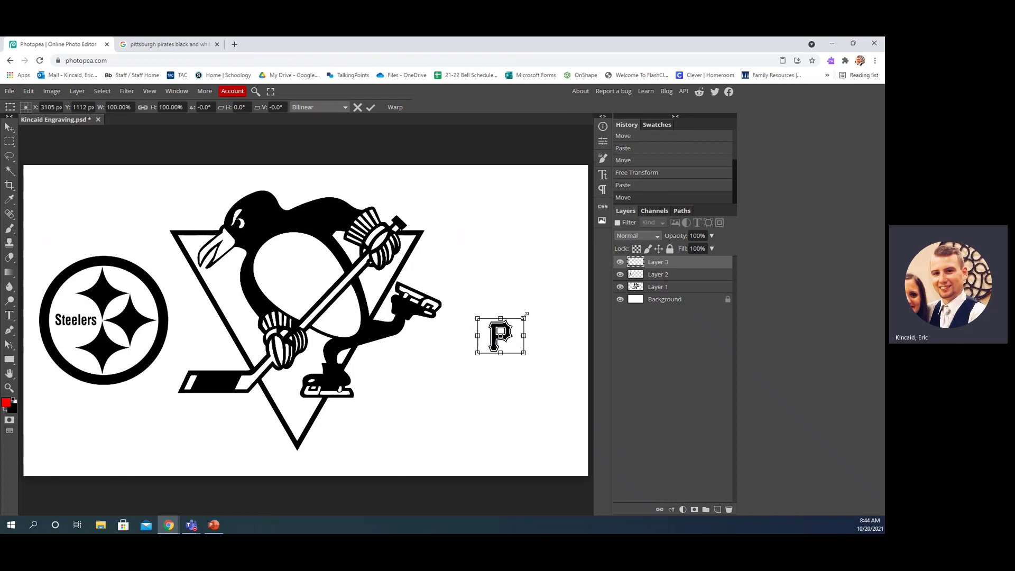
mouse_move(525, 316)
mouse_down()
mouse_move(593, 265)
mouse_move(508, 325)
mouse_up()
drag(565, 369, 598, 402)
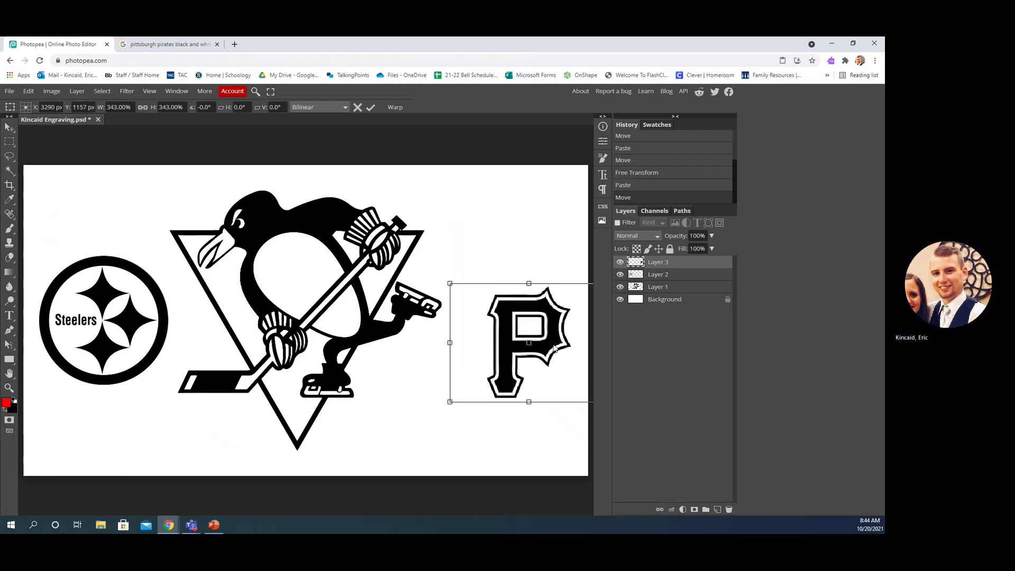
drag(557, 352, 541, 330)
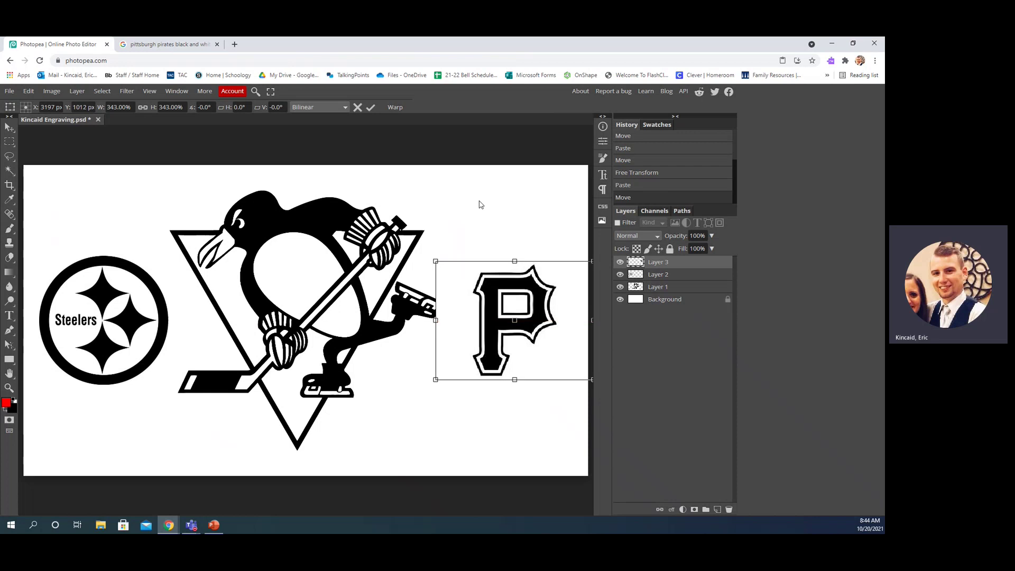
key(Return)
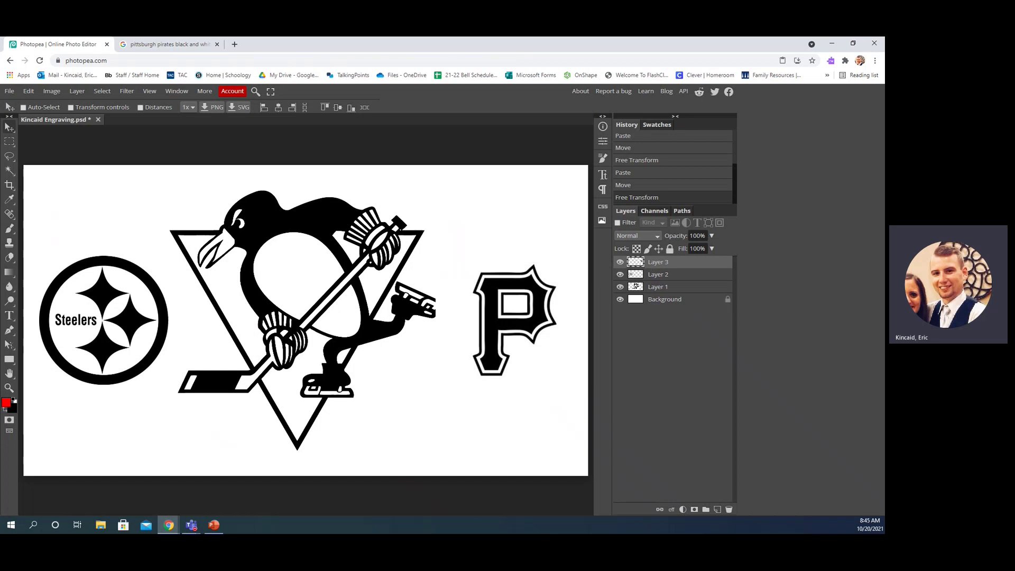
drag(487, 303, 495, 303)
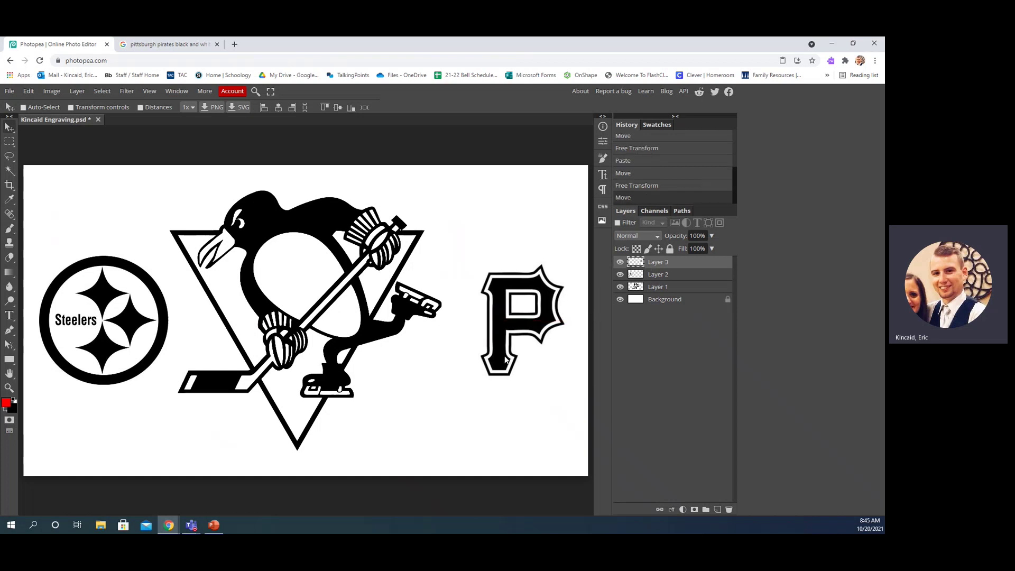
mouse_move(500, 349)
mouse_down()
mouse_move(485, 348)
mouse_move(504, 350)
mouse_move(494, 349)
mouse_up()
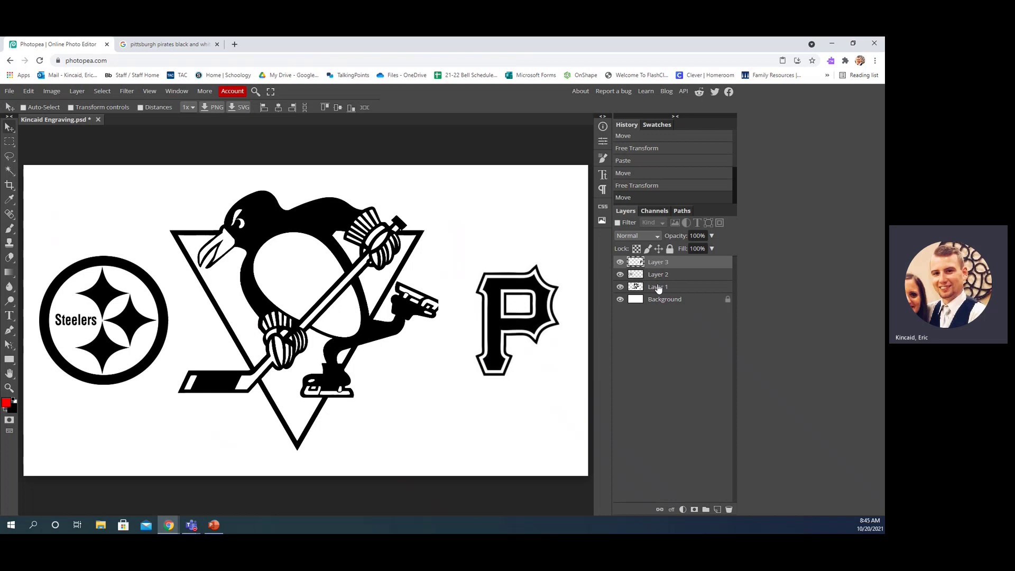
- Hide and reshow each of the three logo layers to check which logo each one holds
click(620, 286)
click(621, 287)
click(622, 277)
click(621, 277)
click(621, 262)
click(620, 263)
- Erase the white edge of the Pirates layer covering the penguin's raised skate using a larger Eraser brush, and clear any selection
click(12, 233)
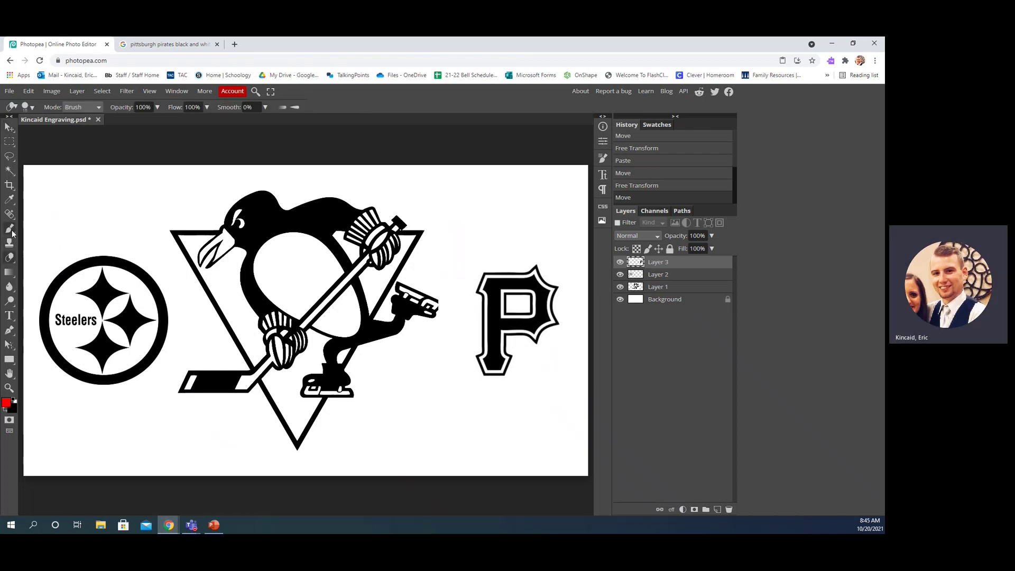
click(11, 258)
click(32, 108)
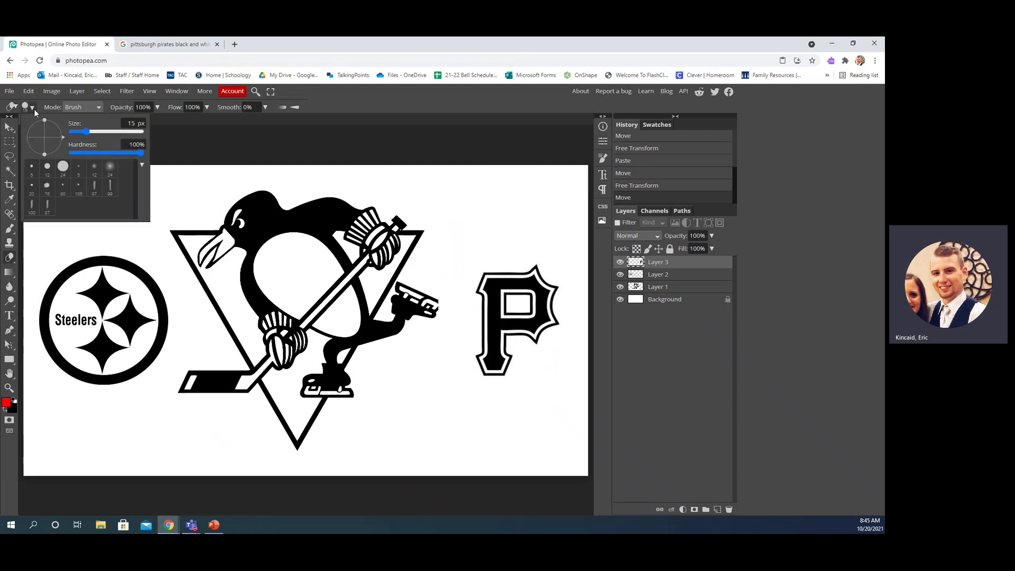
click(114, 135)
click(443, 302)
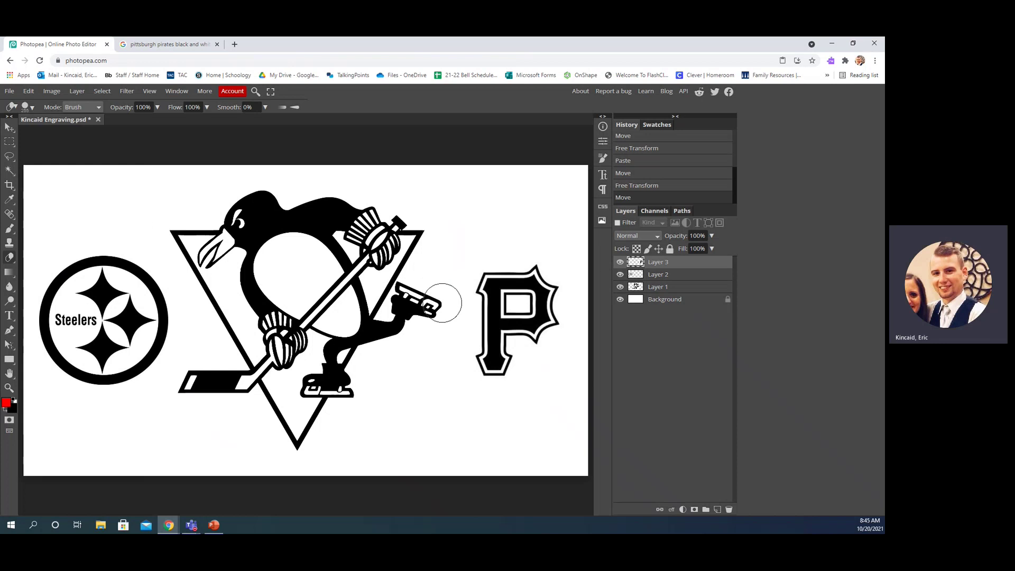
mouse_move(442, 303)
mouse_down()
mouse_move(444, 364)
mouse_move(439, 258)
mouse_move(429, 328)
mouse_up()
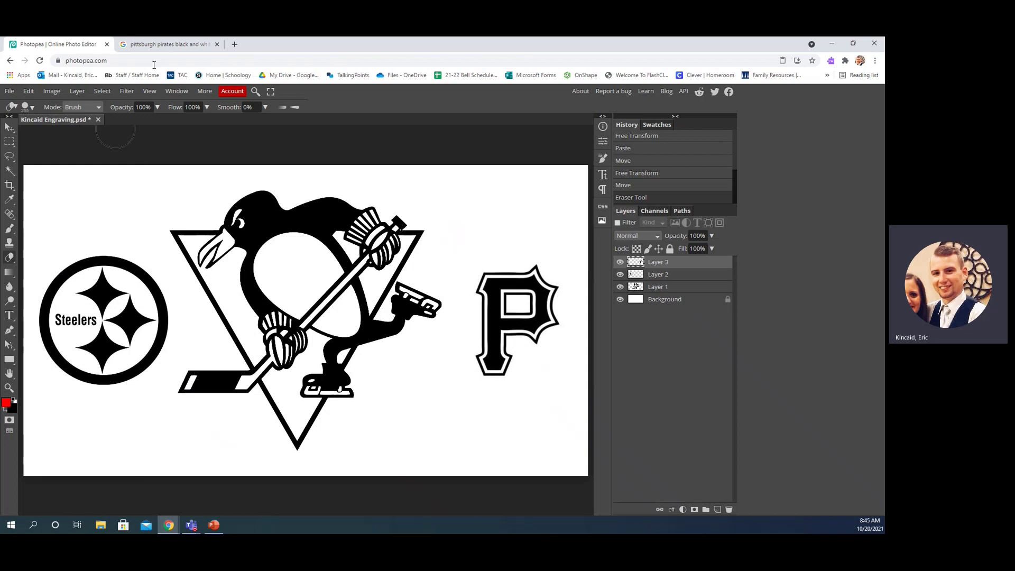
click(10, 141)
click(71, 168)
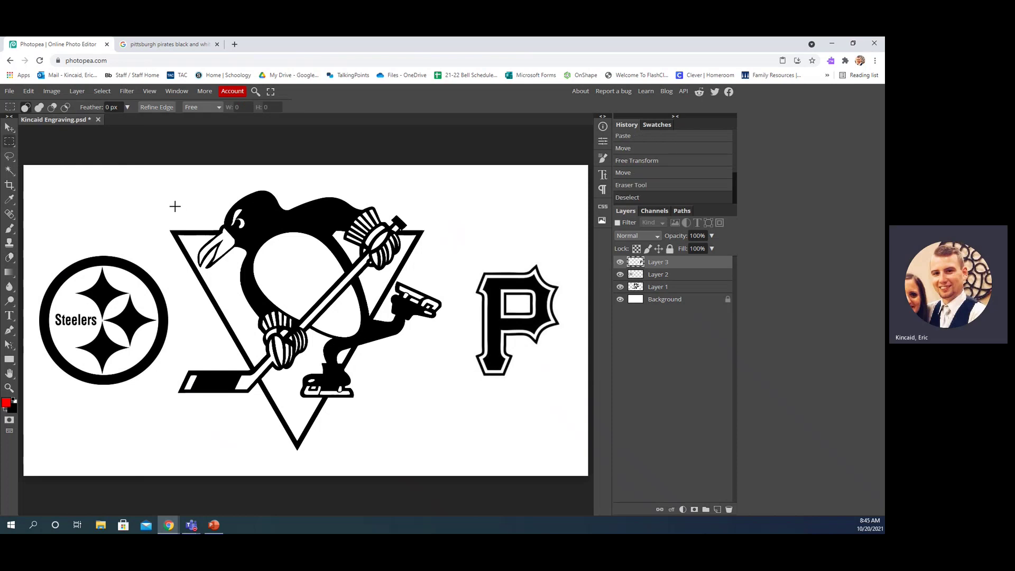
- Export the finished design as a PNG at 100% quality, then view the downloaded image and close it
click(11, 92)
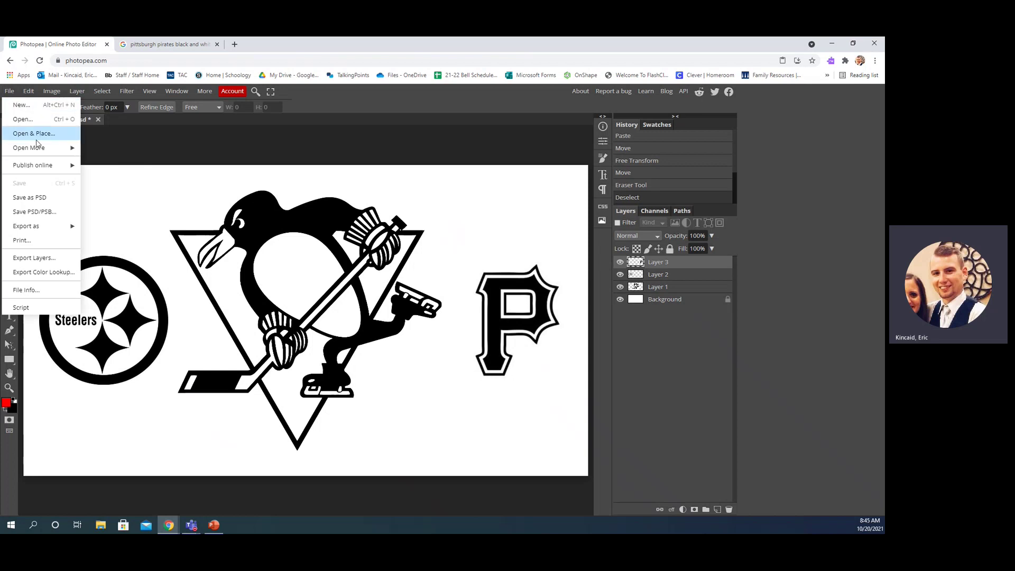
mouse_move(37, 232)
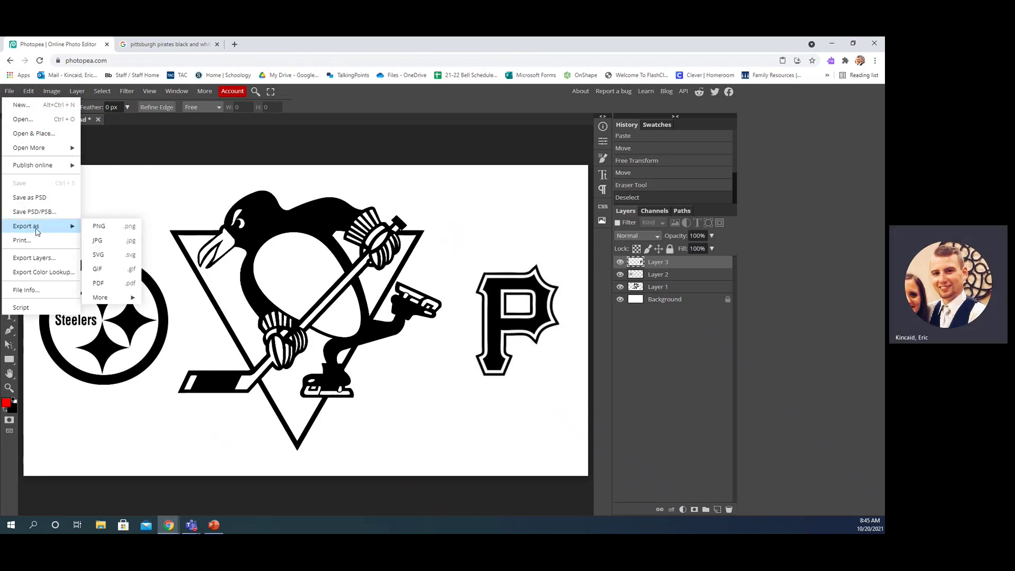
click(117, 233)
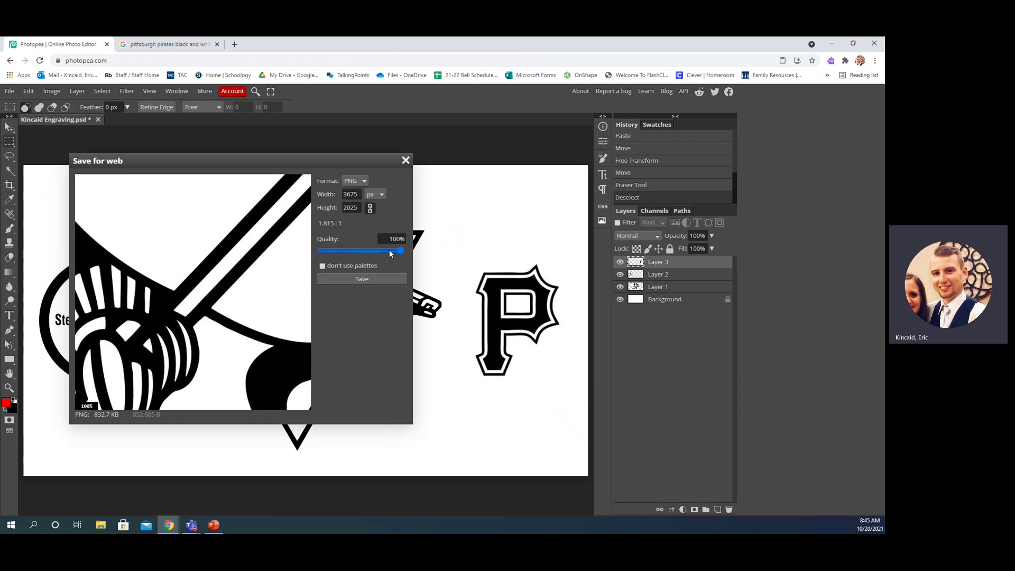
click(350, 280)
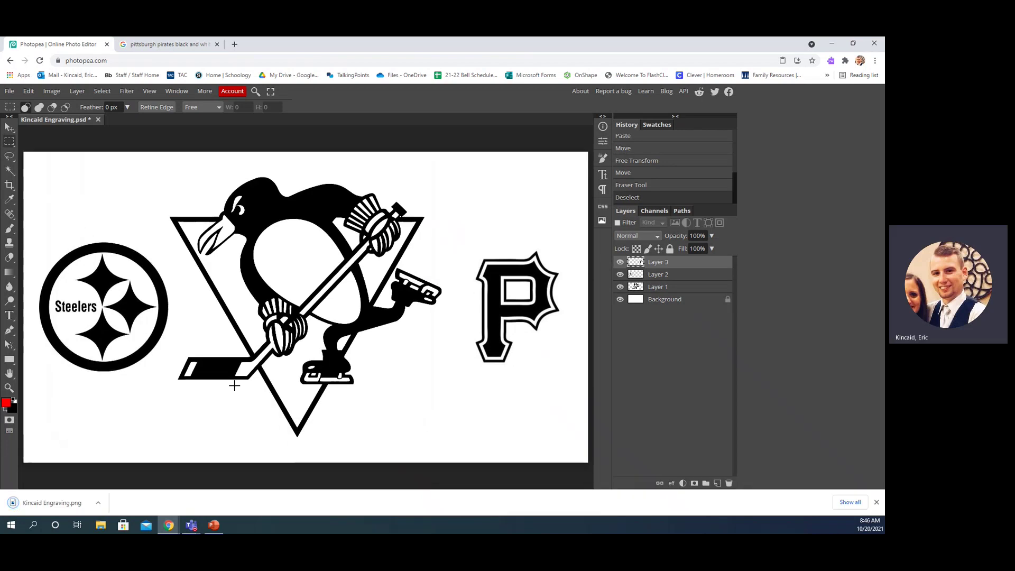
click(53, 503)
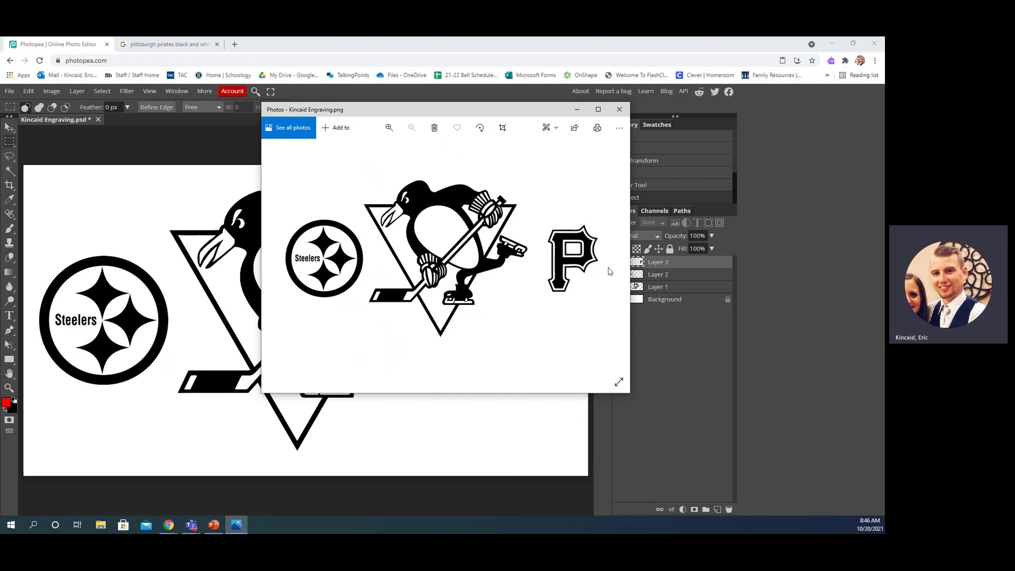
click(618, 110)
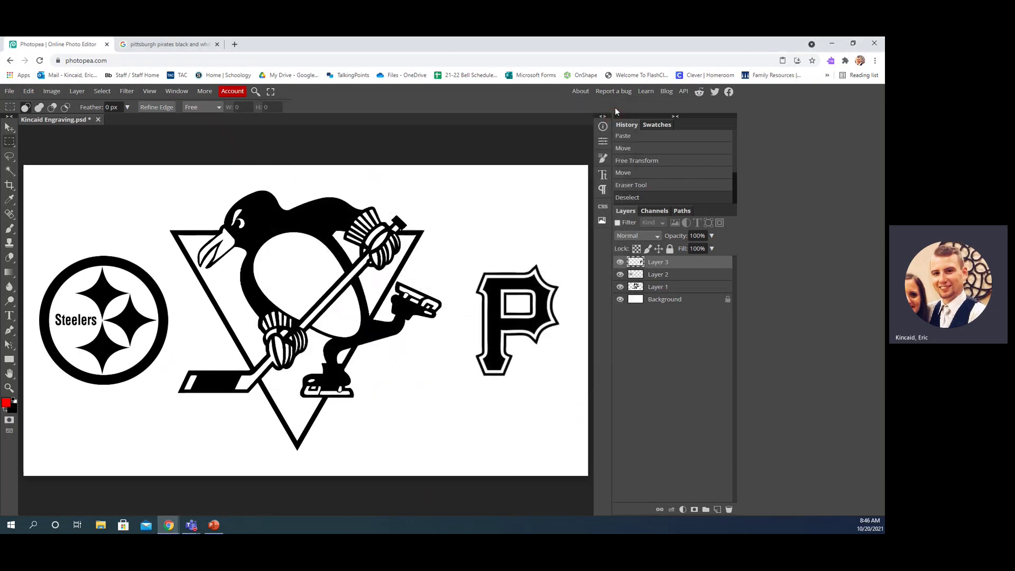